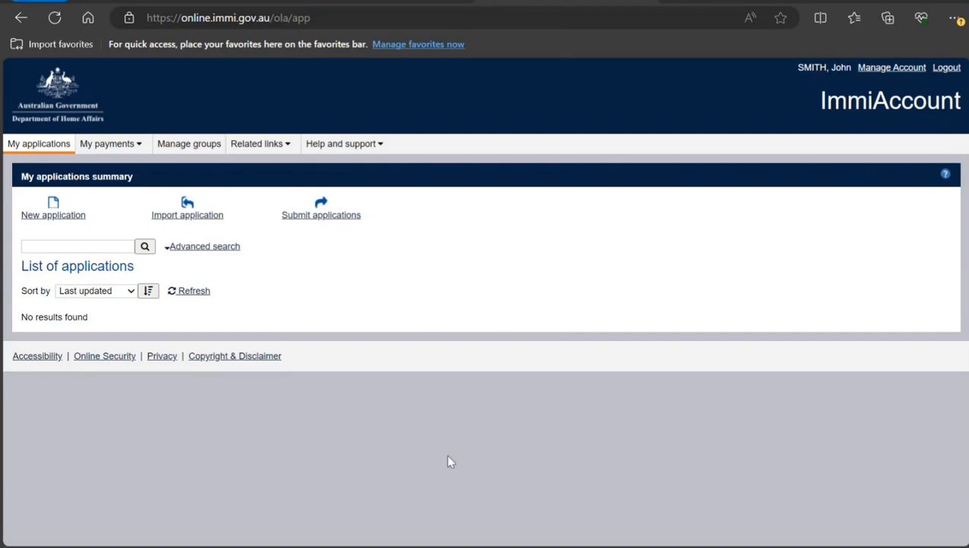
# Start a new Visitor Visa (600) application and accept its terms and conditions.
pyautogui.click(58, 216)
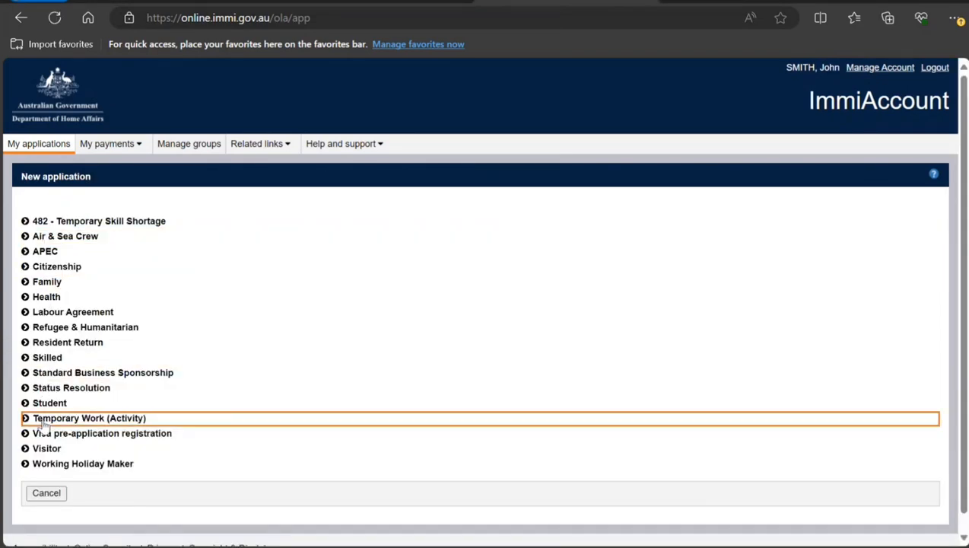
pyautogui.click(38, 448)
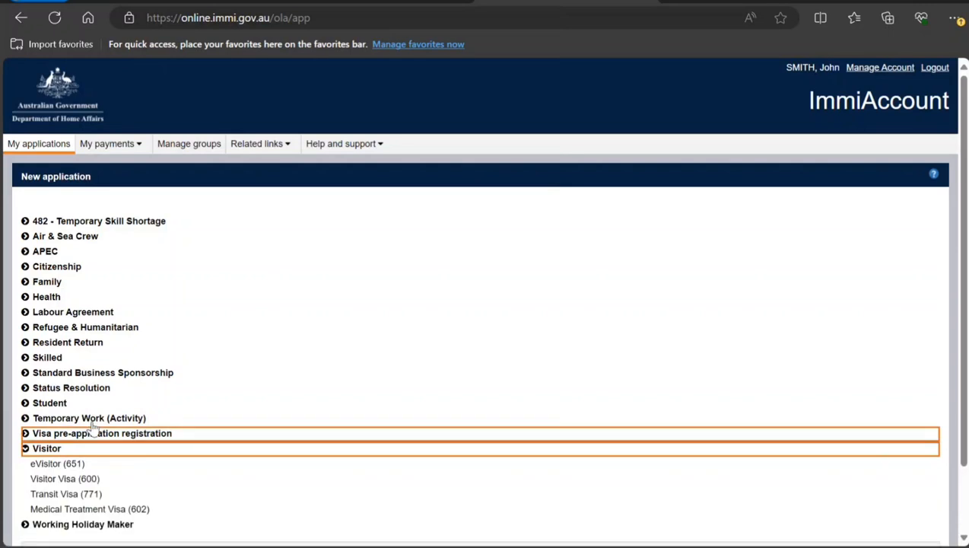
pyautogui.scroll(-1, 135, 401)
pyautogui.scroll(-1, 135, 401)
pyautogui.click(73, 405)
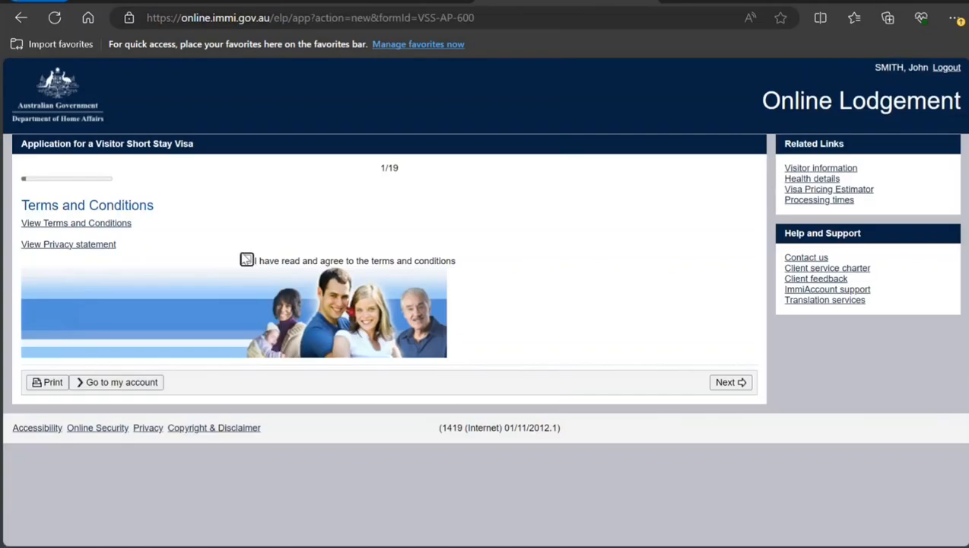
pyautogui.click(246, 261)
pyautogui.click(727, 382)
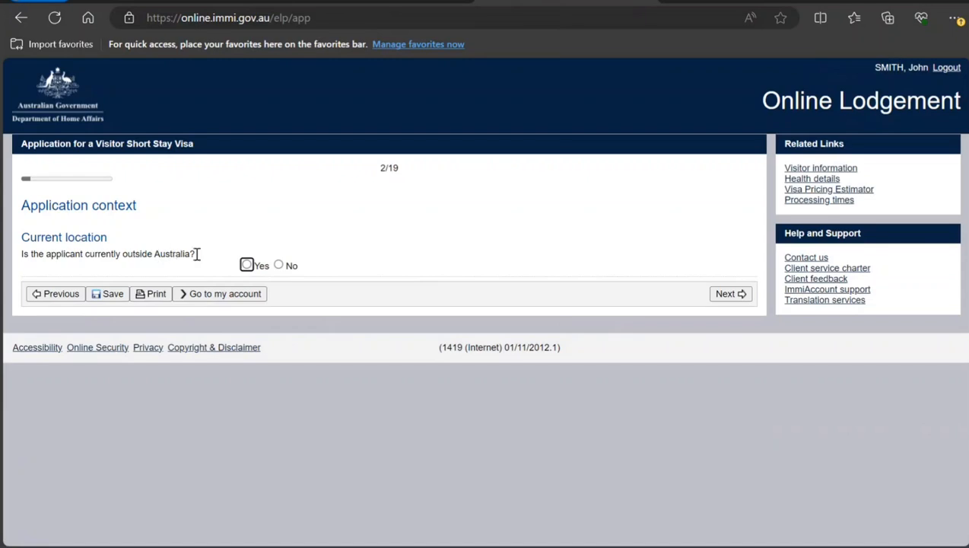
# Indicate the applicant is currently outside Australia and choose the Tourist stream.
pyautogui.click(246, 266)
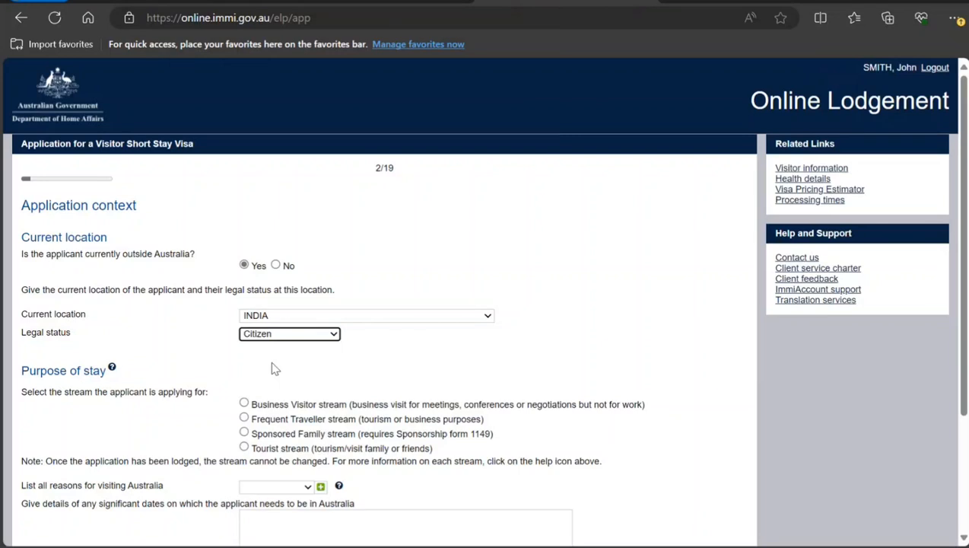
pyautogui.click(243, 446)
pyautogui.scroll(-2, 248, 443)
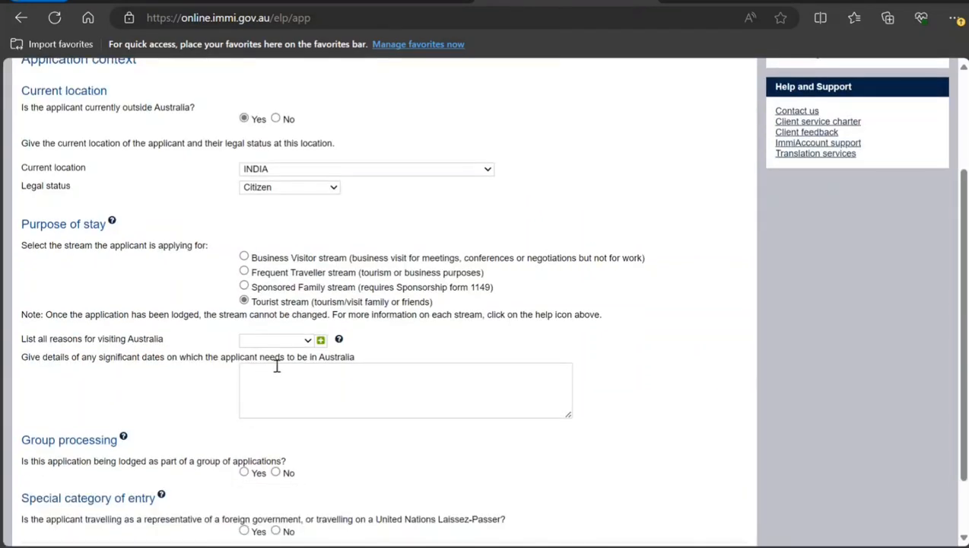
# Select Tourism as the reason for visiting and enter '1-Aug-2024 I need to watch a cricket match at MCG' as significant dates.
pyautogui.click(303, 342)
pyautogui.click(295, 379)
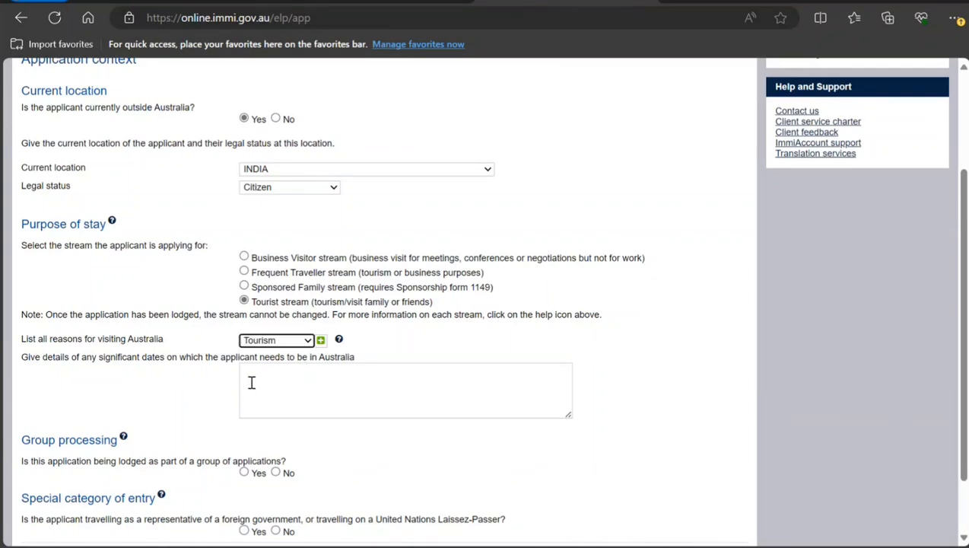
pyautogui.click(257, 381)
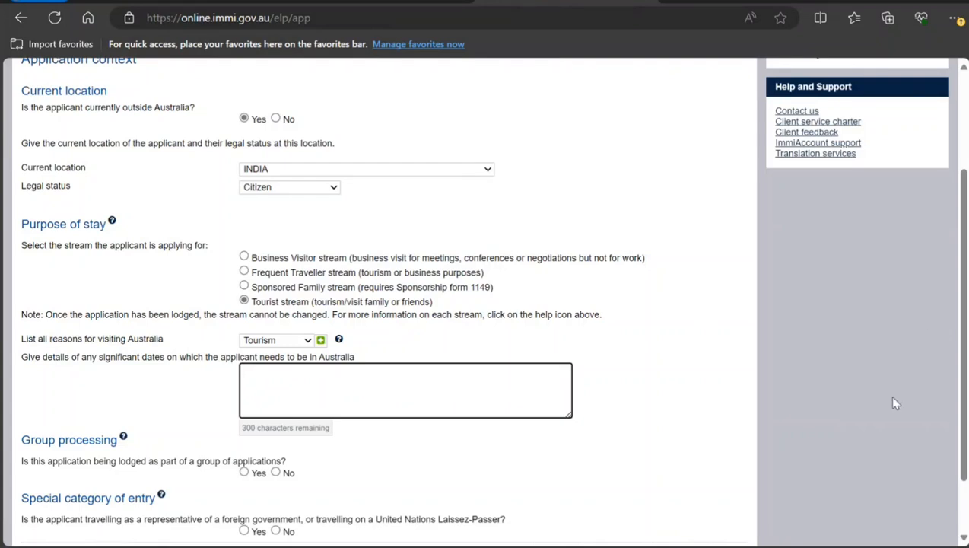
pyautogui.write('1-A')
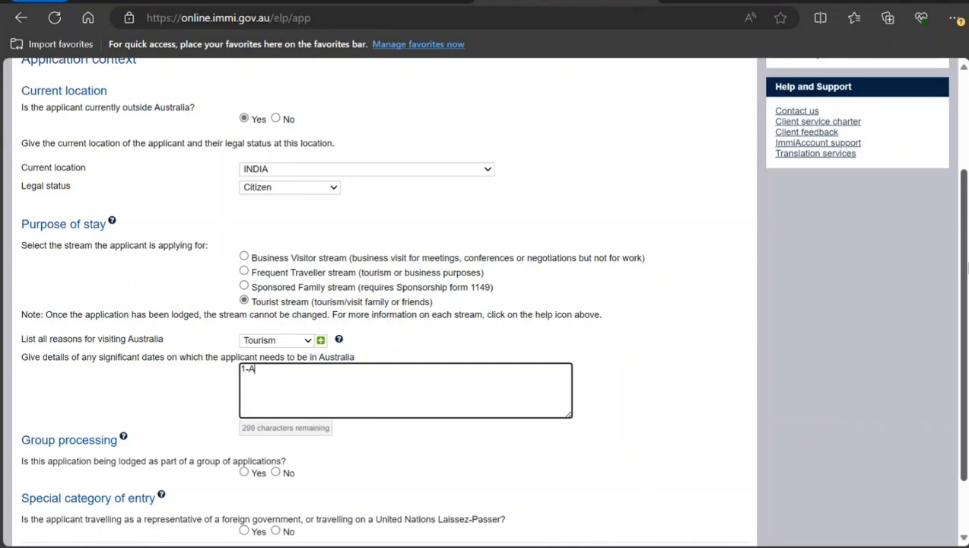
pyautogui.write('ug-2024 I need to watch a cr')
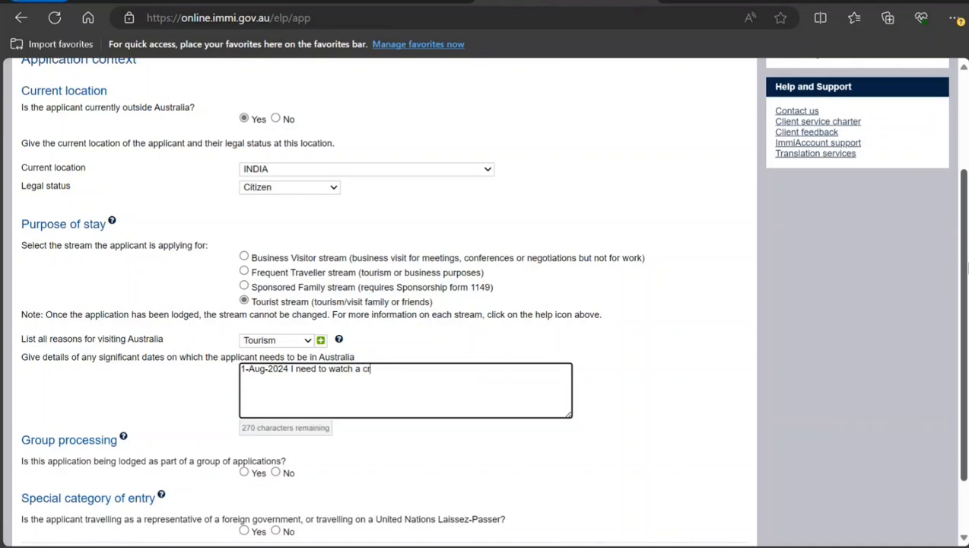
pyautogui.write('icket match at MCG')
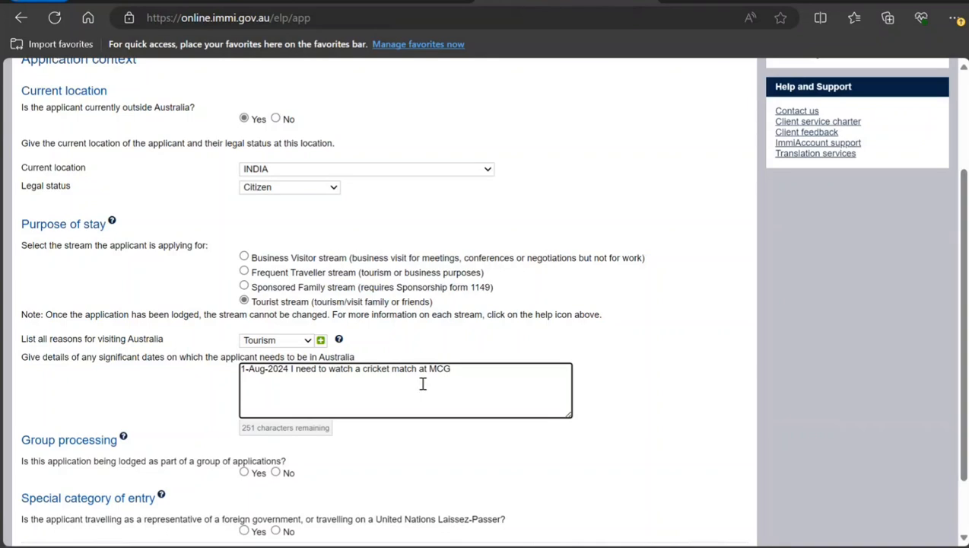
# Answer No for group processing and special category of entry, and continue to the next page.
pyautogui.scroll(-2, 424, 384)
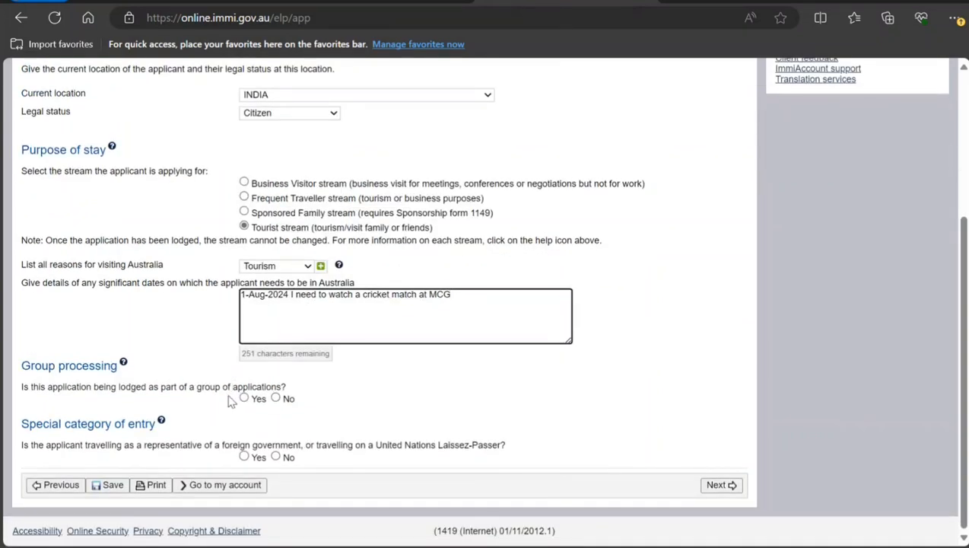
pyautogui.click(275, 397)
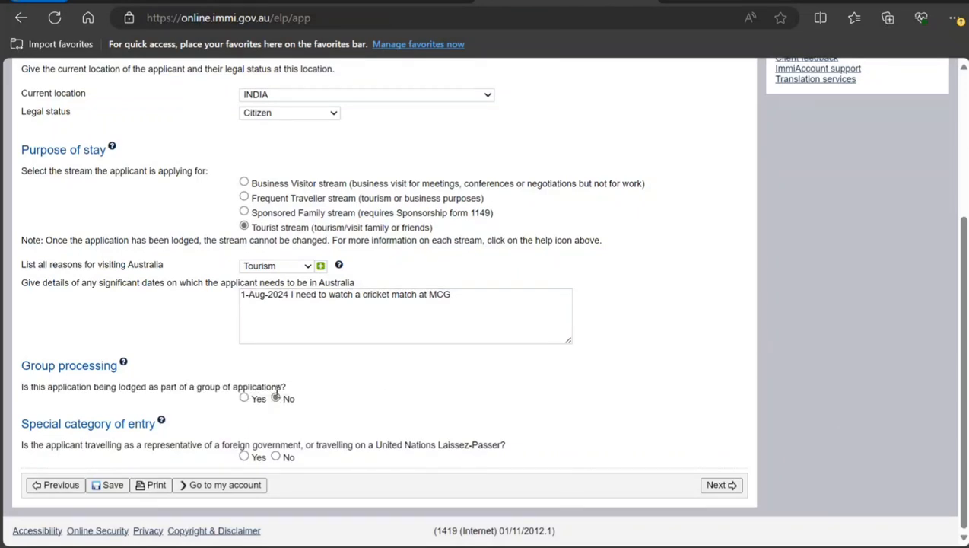
pyautogui.click(275, 457)
pyautogui.click(708, 487)
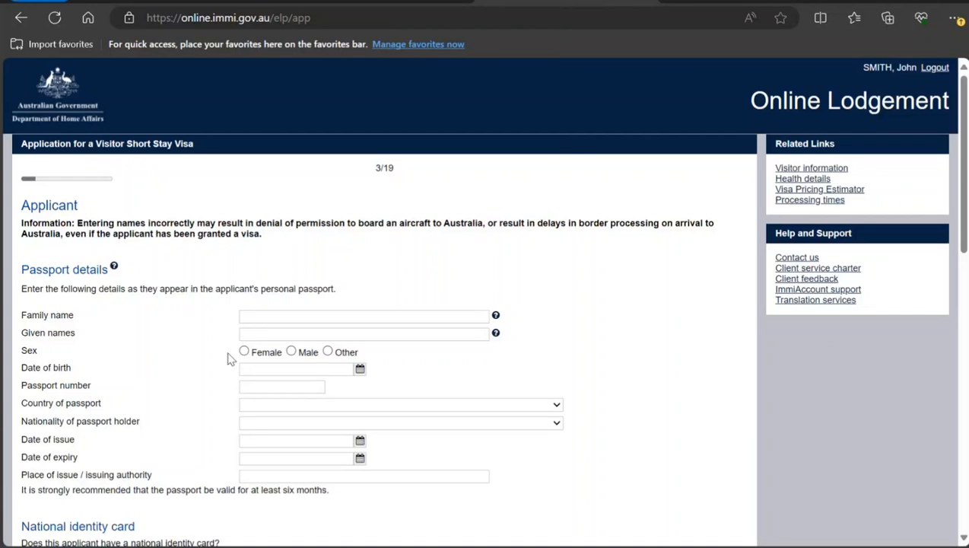
# Select Male as the applicant's sex and enter the applicant's family name and given names.
pyautogui.click(290, 352)
pyautogui.click(291, 316)
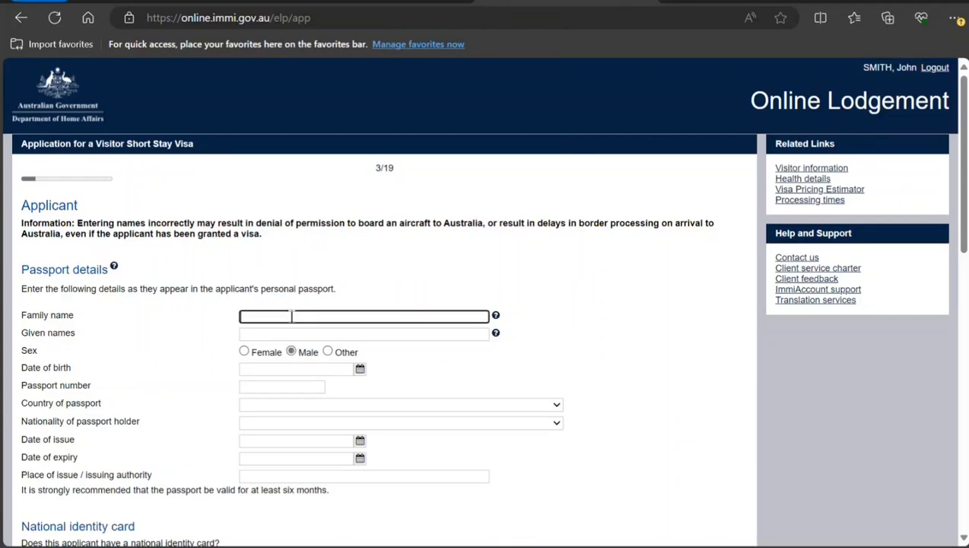
pyautogui.write('Smith')
pyautogui.press('Tab')
pyautogui.press('Tab')
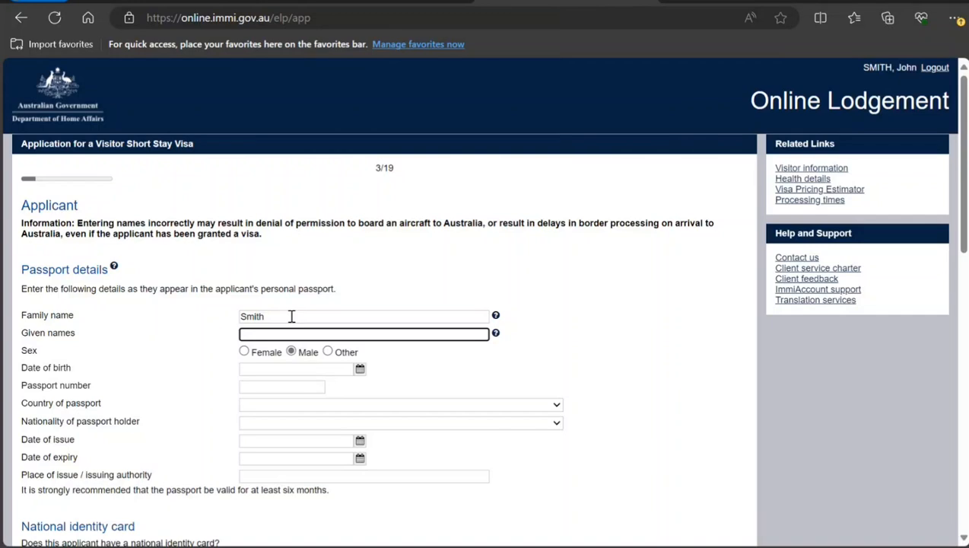
pyautogui.write('John')
pyautogui.press('Tab')
pyautogui.press('Tab')
pyautogui.press('Tab')
# Set the applicant's date of birth using the calendar picker.
pyautogui.click(360, 370)
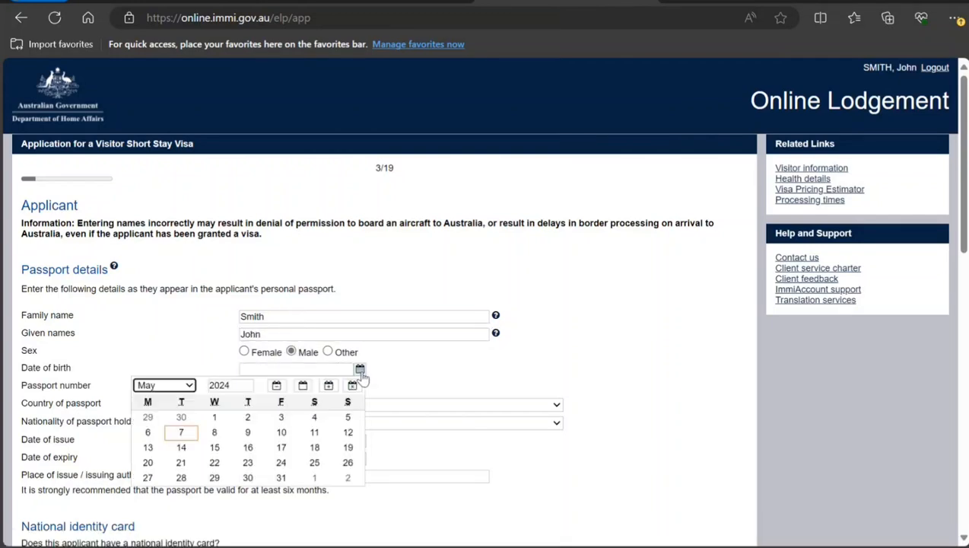
pyautogui.click(246, 389)
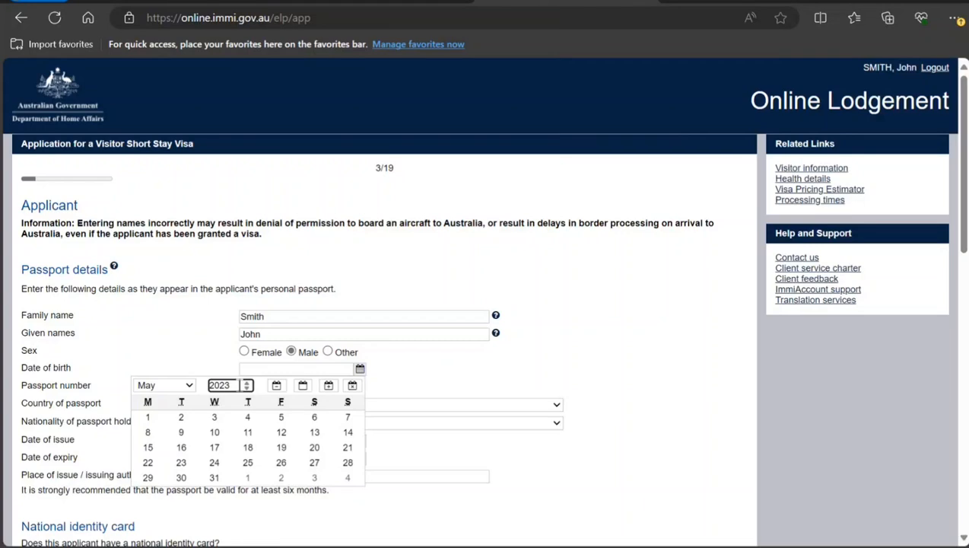
pyautogui.moveTo(236, 387); pyautogui.dragTo(221, 389)
pyautogui.press('BackSpace')
pyautogui.write('00')
pyautogui.press('Tab')
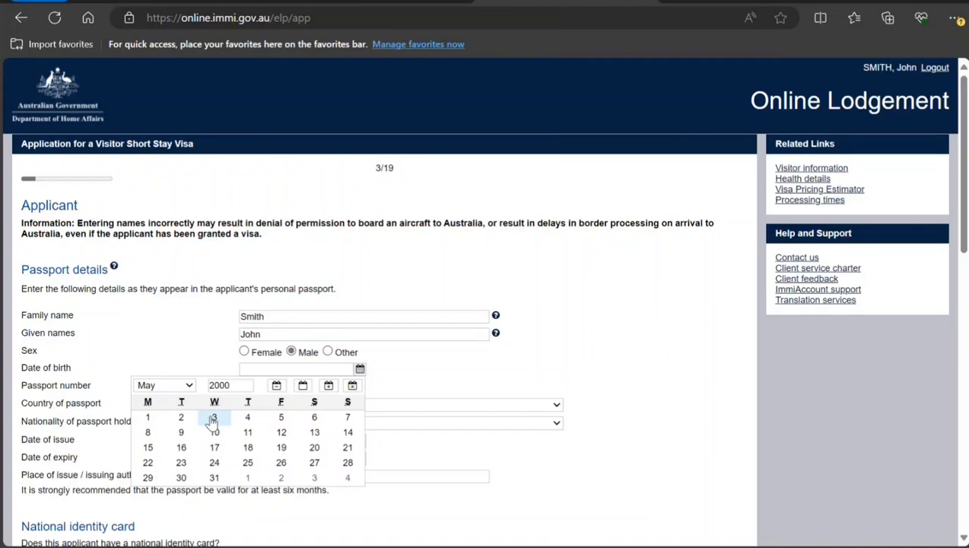
pyautogui.click(214, 418)
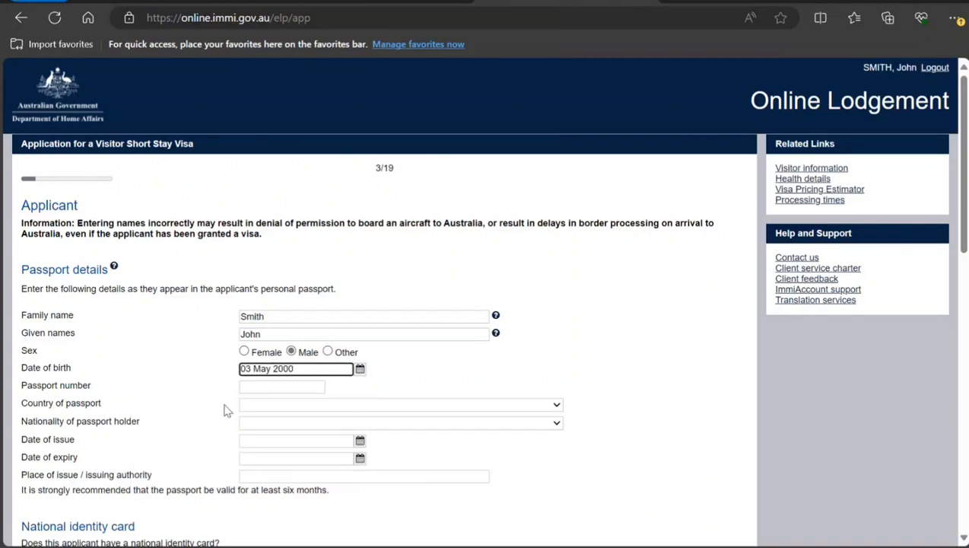
# Enter the passport number and set the country of passport to INDIA - IND.
pyautogui.click(257, 386)
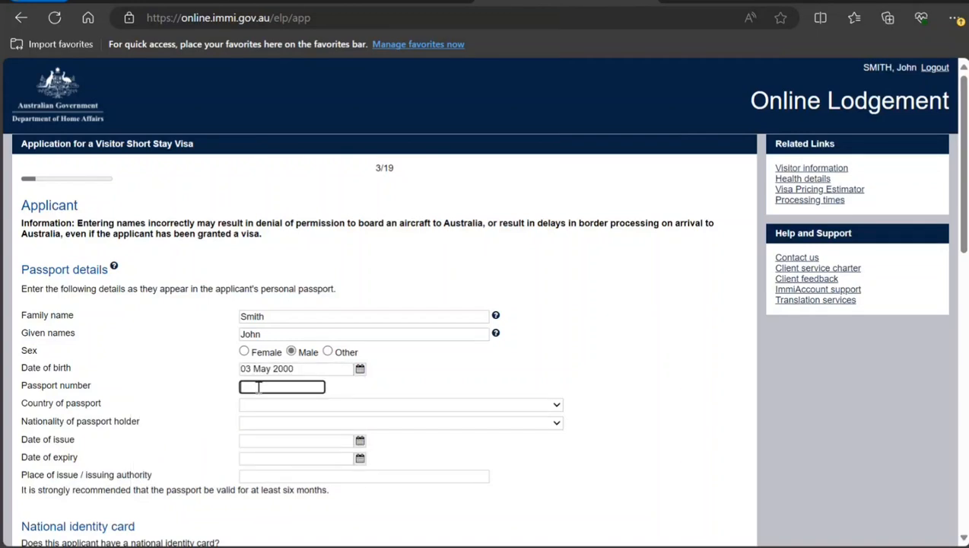
pyautogui.click(262, 410)
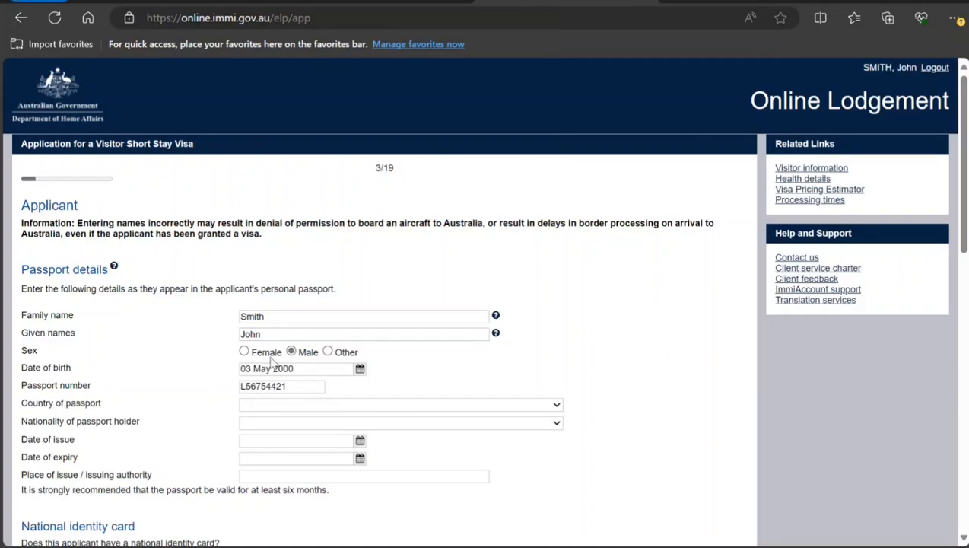
pyautogui.write('in')
# Correct the passport number.
pyautogui.click(267, 386)
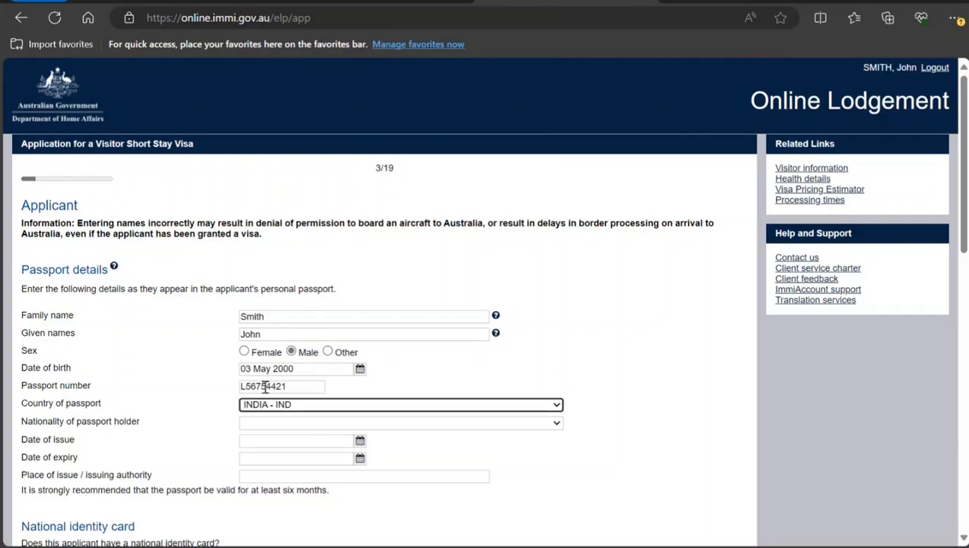
pyautogui.click(267, 387)
pyautogui.press('BackSpace')
pyautogui.press('BackSpace')
pyautogui.press('BackSpace')
pyautogui.press('BackSpace')
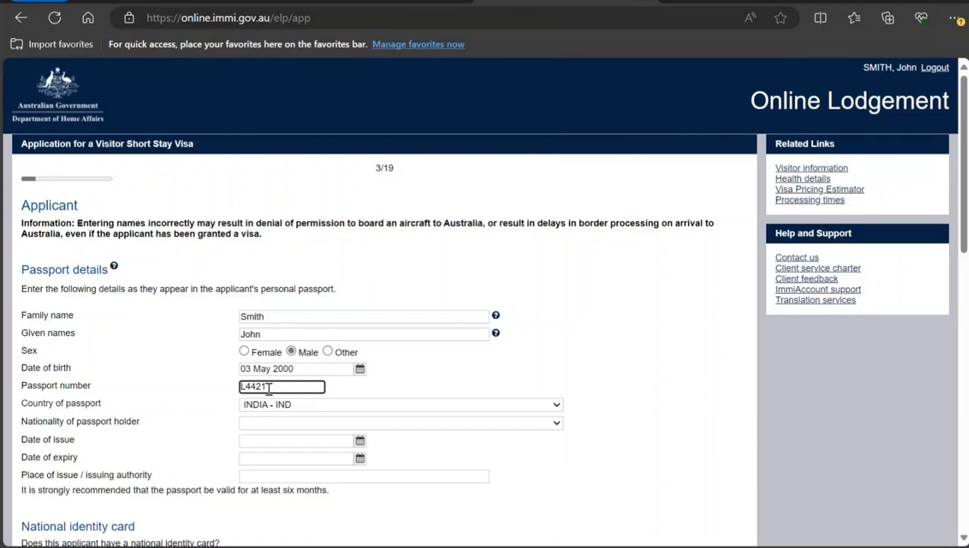
pyautogui.write('AB6')
# Set the nationality of passport holder to INDIA - IND.
pyautogui.scroll(-1, 261, 423)
pyautogui.click(259, 352)
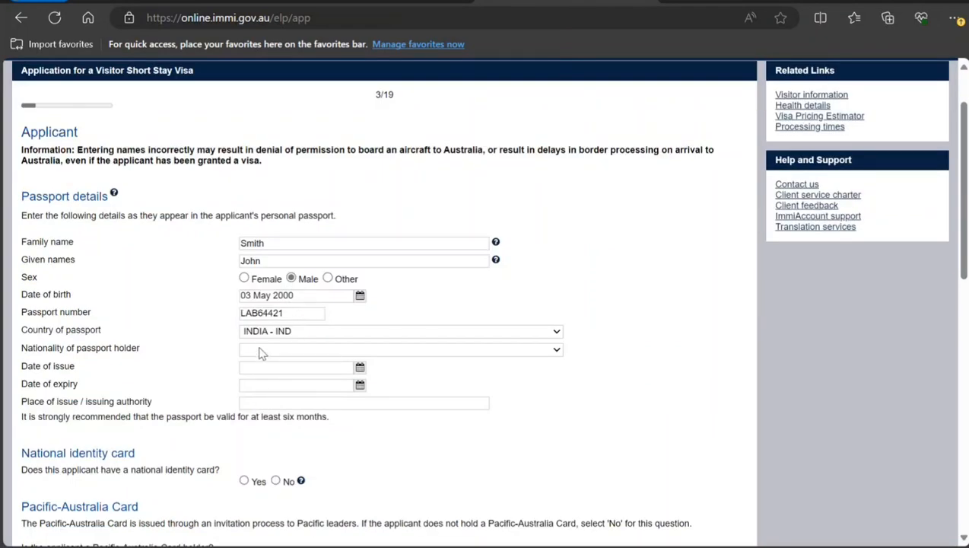
pyautogui.write('in')
# Set the passport date of issue to 01 May 2023 with the calendar picker.
pyautogui.click(247, 371)
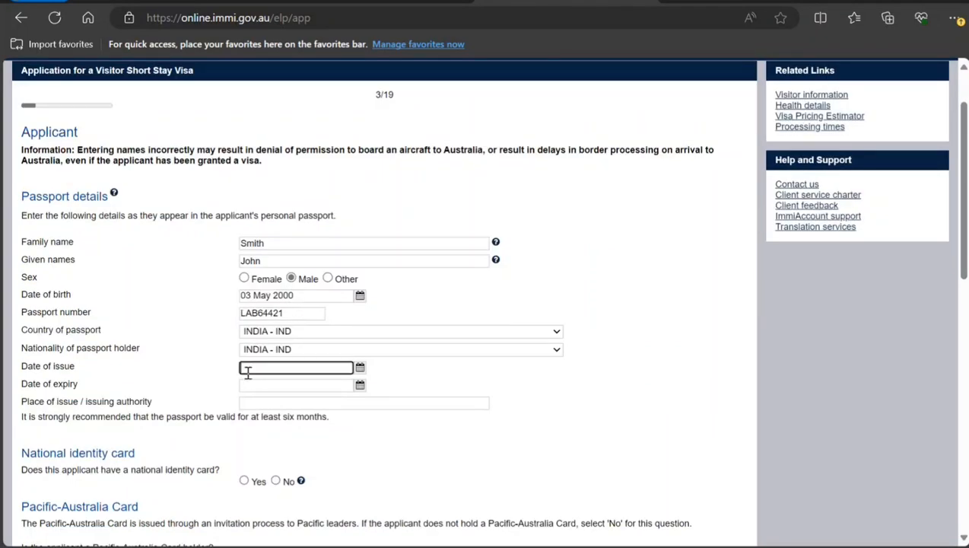
pyautogui.click(360, 367)
pyautogui.click(242, 384)
pyautogui.press('BackSpace')
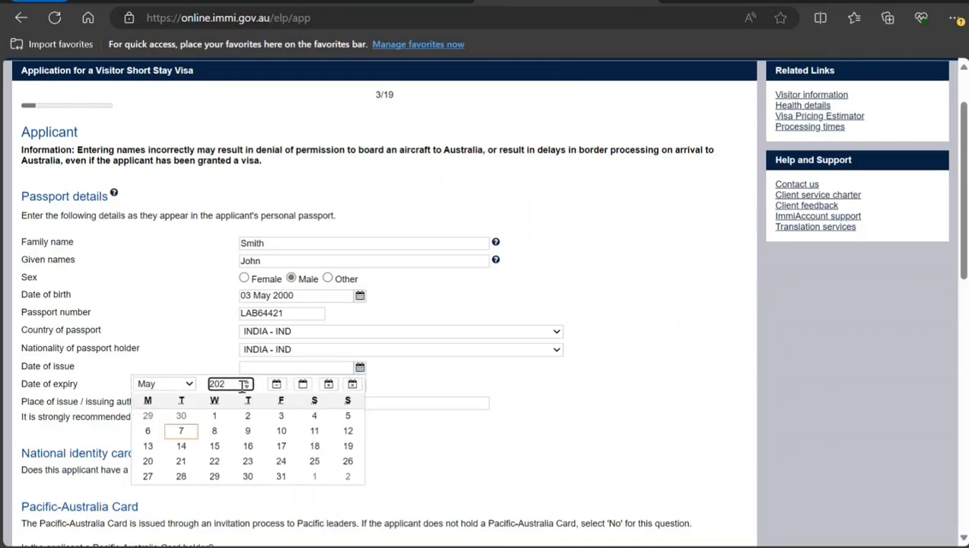
pyautogui.write('3')
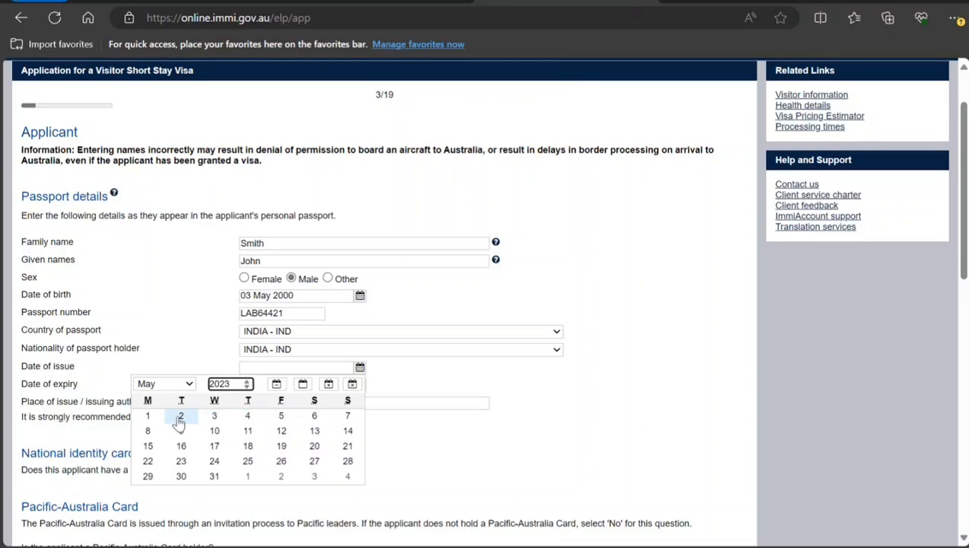
pyautogui.click(147, 417)
# Set the passport date of expiry to 30 Apr 2033 with the calendar picker.
pyautogui.click(360, 385)
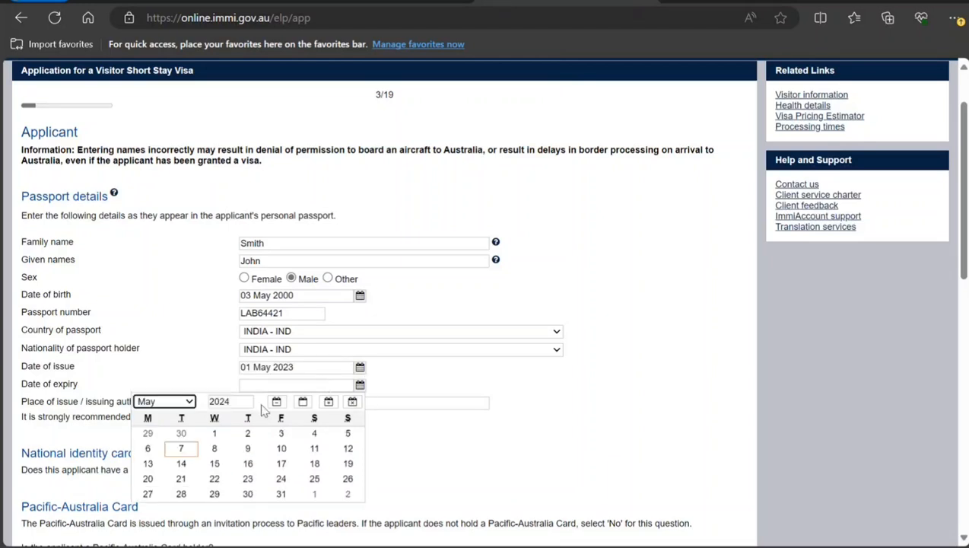
pyautogui.moveTo(236, 402); pyautogui.dragTo(224, 402)
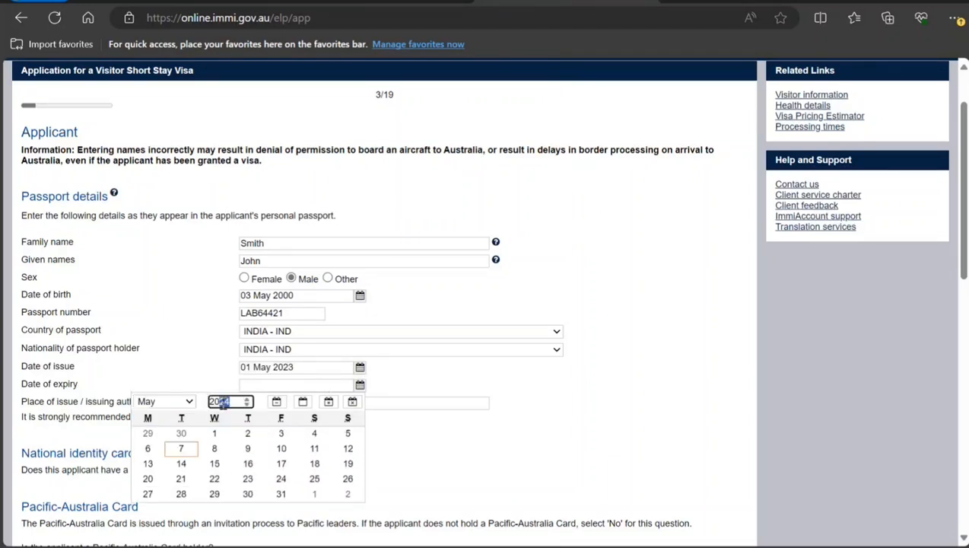
pyautogui.write('33')
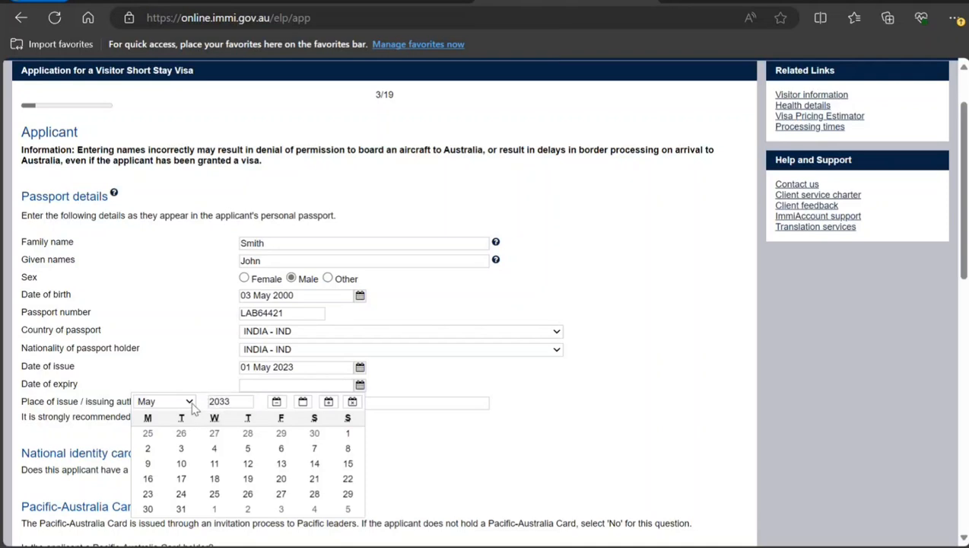
pyautogui.click(190, 403)
pyautogui.click(171, 292)
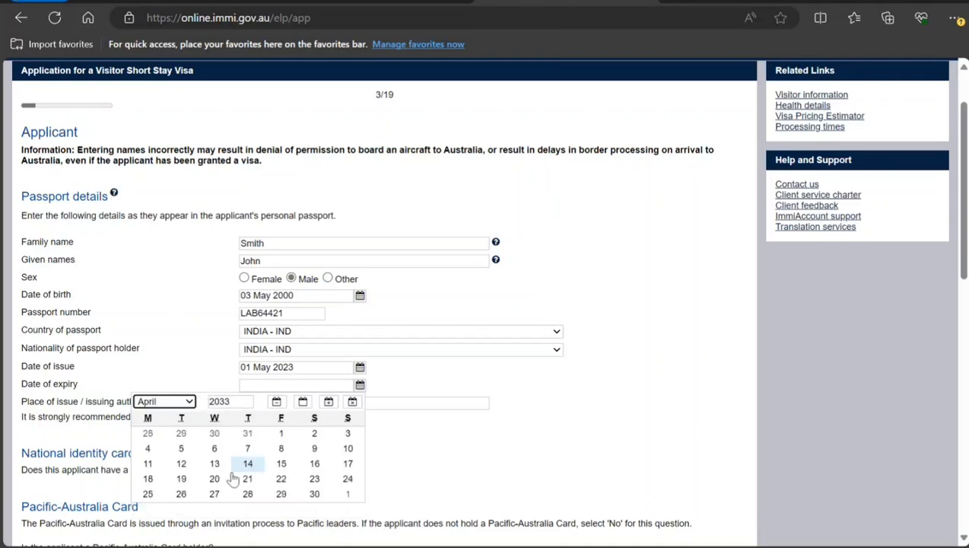
pyautogui.click(314, 494)
pyautogui.scroll(-1, 240, 411)
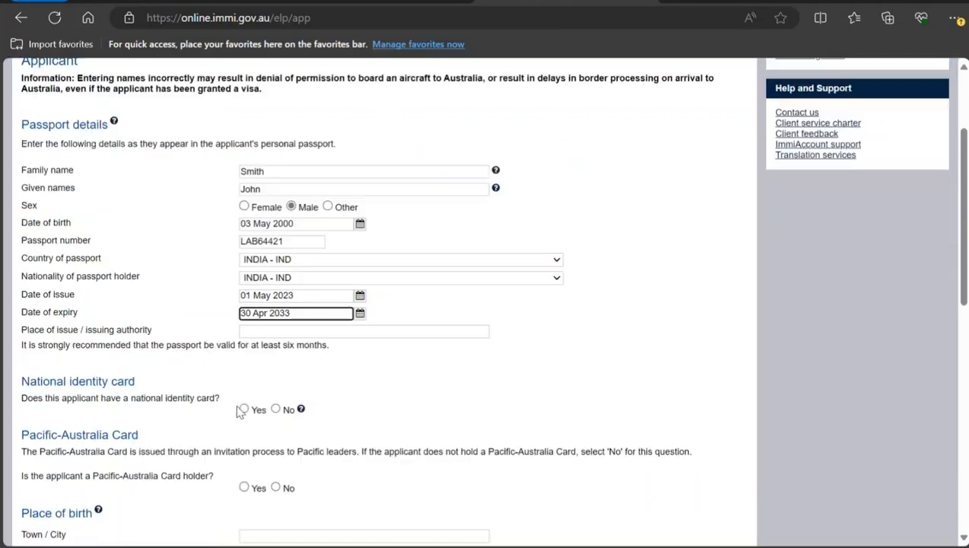
# Enter New Delhi as the passport's place of issue / issuing authority.
pyautogui.click(263, 330)
pyautogui.write('New Delhi')
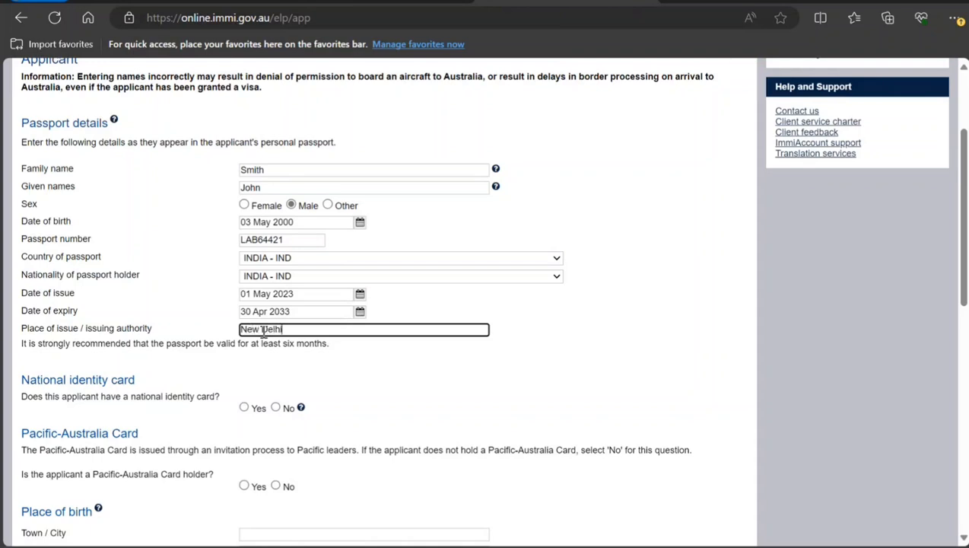
# Indicate the applicant has a national identity card and open the form to add its details.
pyautogui.click(244, 409)
pyautogui.scroll(-3, 244, 402)
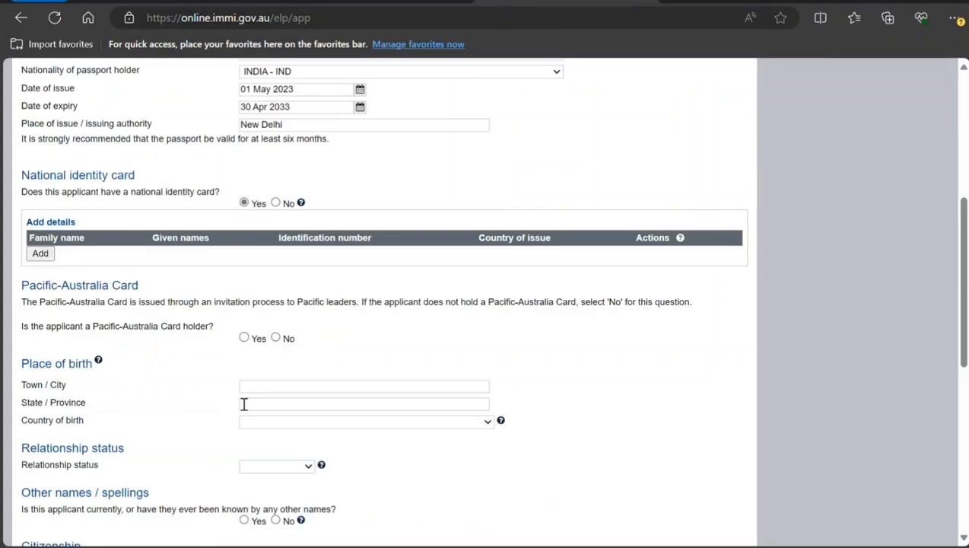
pyautogui.click(37, 243)
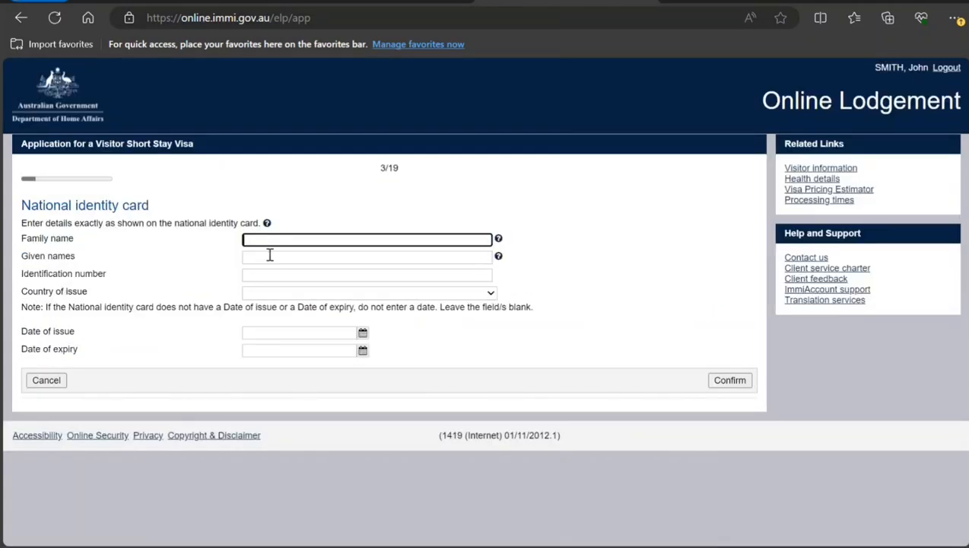
# Enter the national identity card holder's family name and given names.
pyautogui.write('Sm')
pyautogui.press('Tab')
pyautogui.press('Tab')
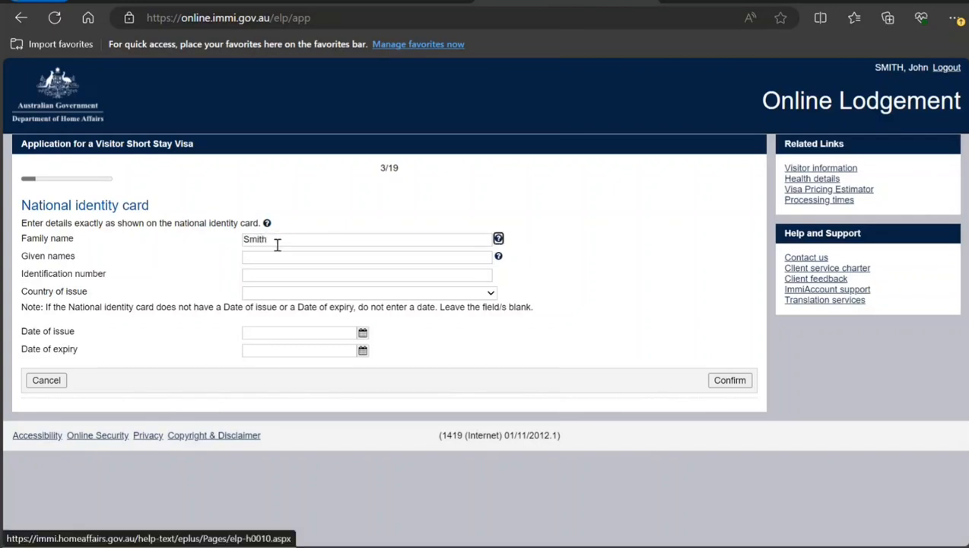
pyautogui.write('John')
pyautogui.press('Tab')
pyautogui.press('Tab')
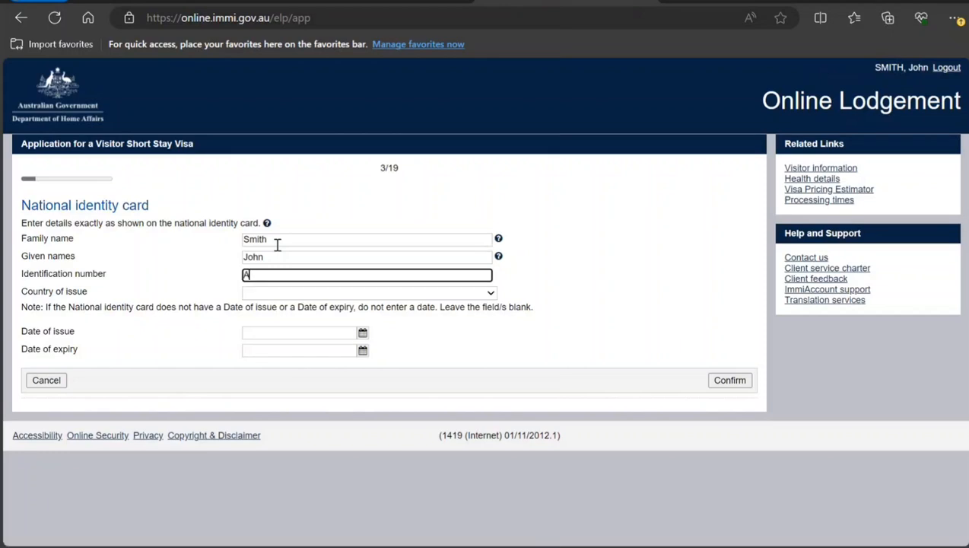
# Enter the identity card's identification number and set its country of issue to INDIA.
pyautogui.press('Tab')
pyautogui.write('in')
pyautogui.press('Tab')
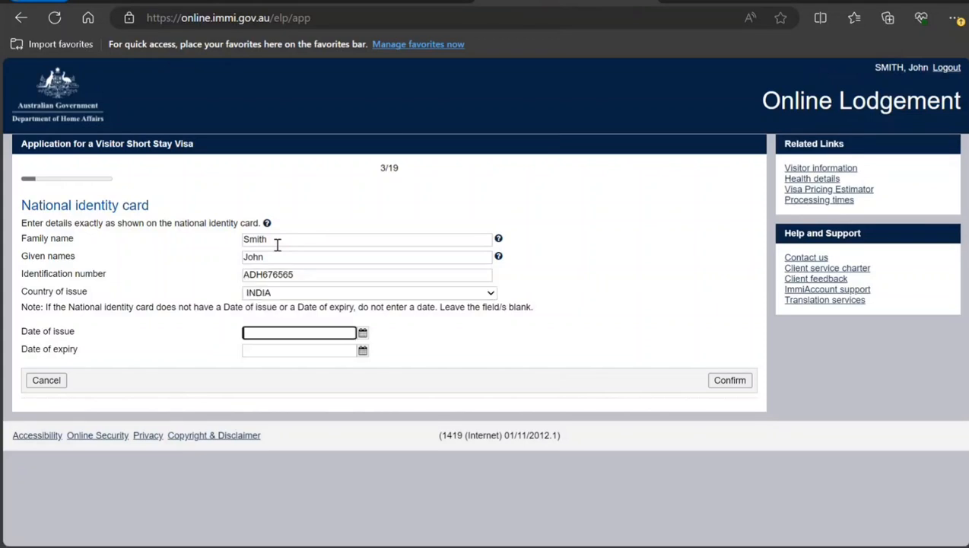
# Set the card's date of issue to 10 Jan 2024 with the calendar, then confirm the card and accept the warning.
pyautogui.click(362, 334)
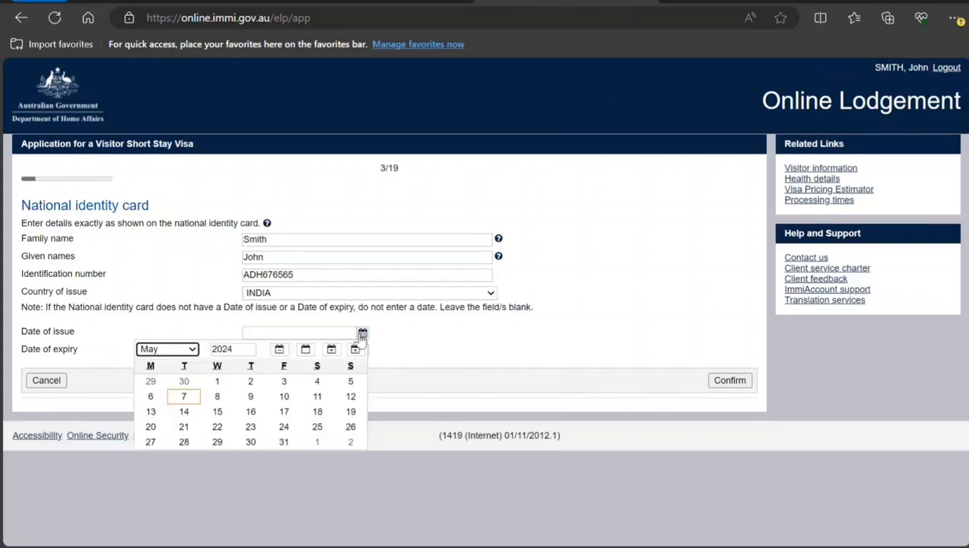
pyautogui.click(190, 350)
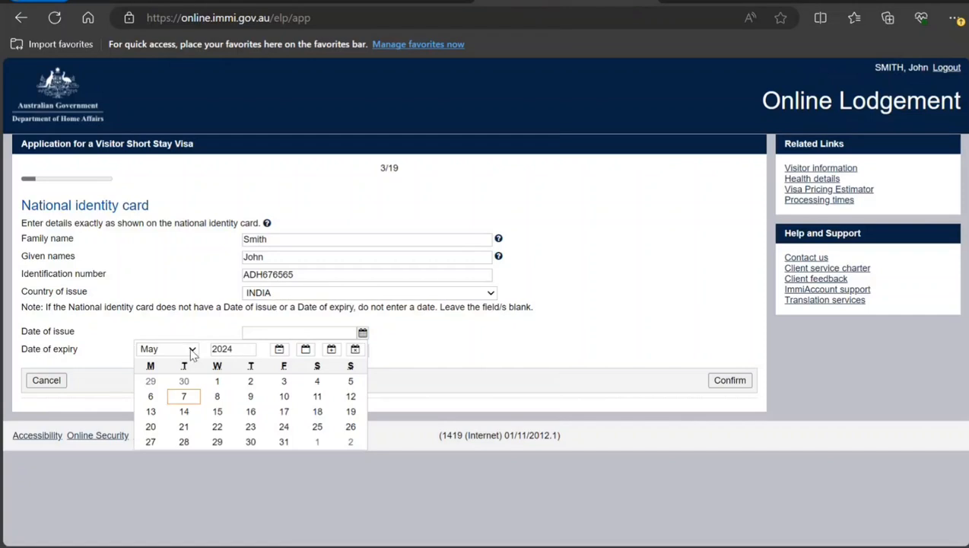
pyautogui.click(173, 373)
pyautogui.click(217, 396)
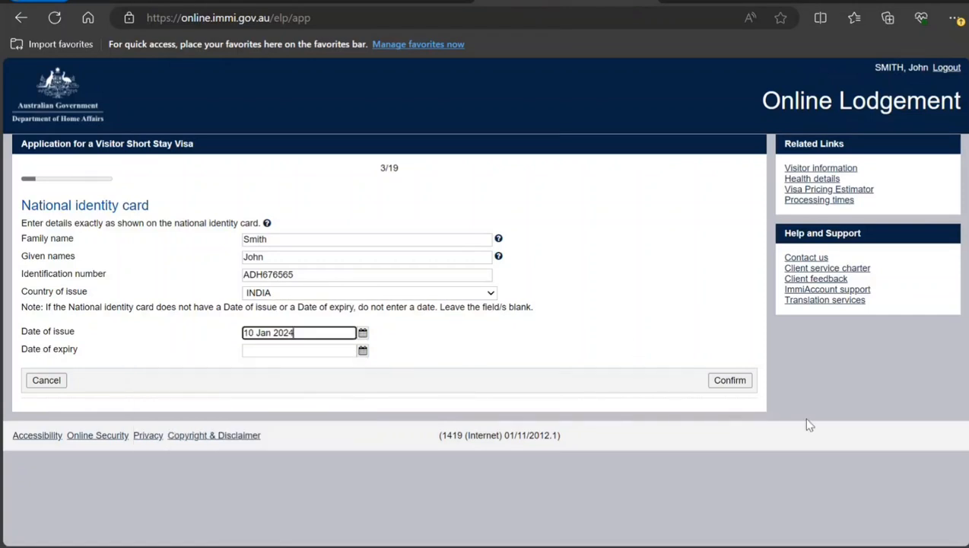
pyautogui.click(720, 382)
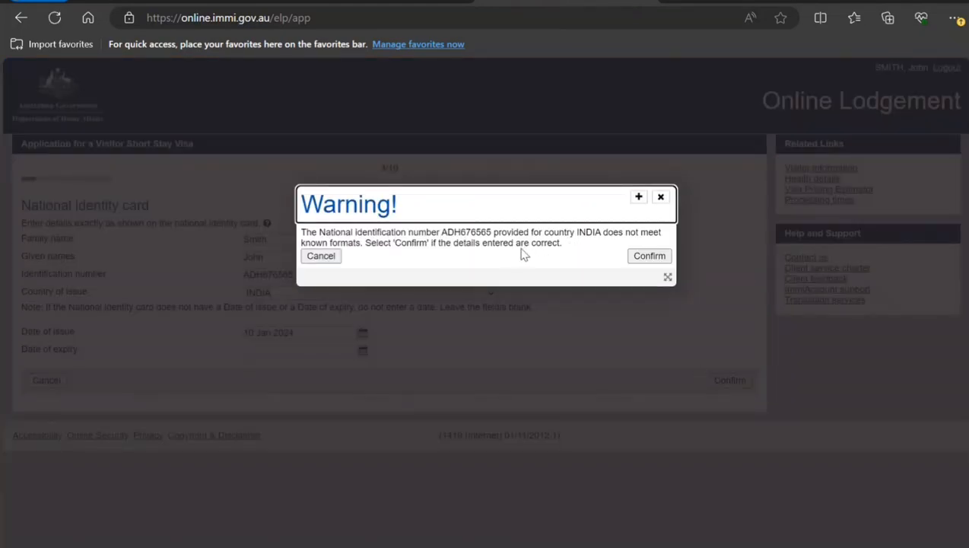
pyautogui.click(660, 259)
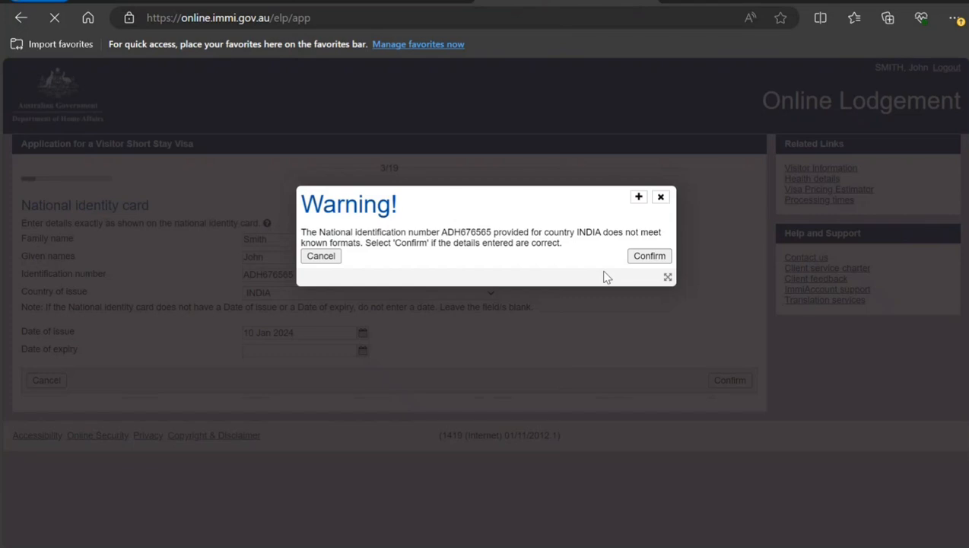
# Answer No to whether the applicant holds a Pacific-Australia Card.
pyautogui.scroll(-3, 601, 278)
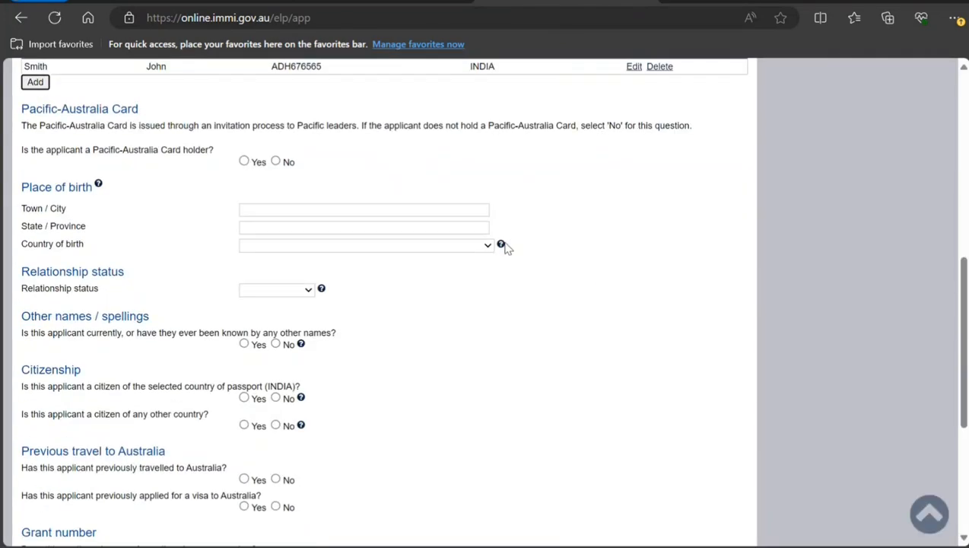
pyautogui.click(277, 163)
pyautogui.click(296, 211)
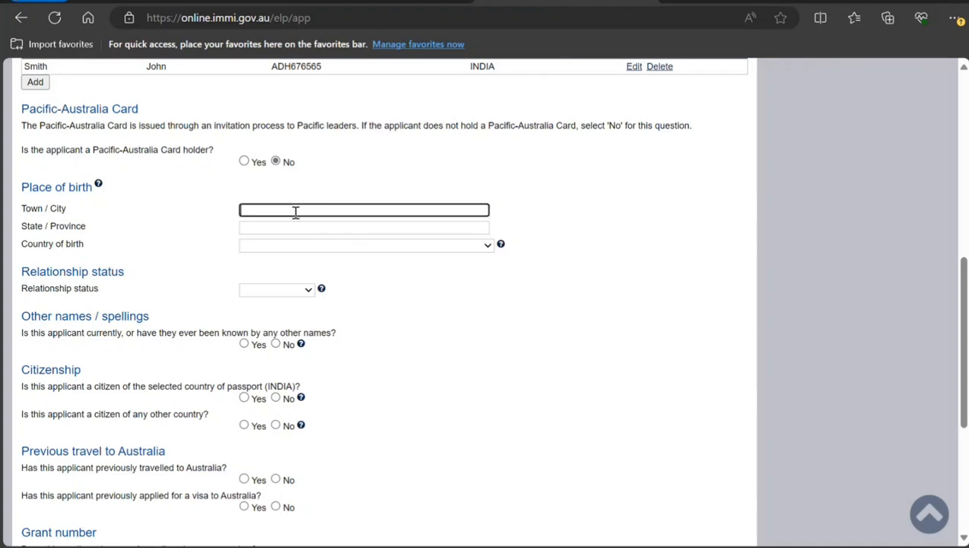
# Enter the place of birth as town New Delhi, state Delhi, country INDIA.
pyautogui.write('New Delhi')
pyautogui.press('Tab')
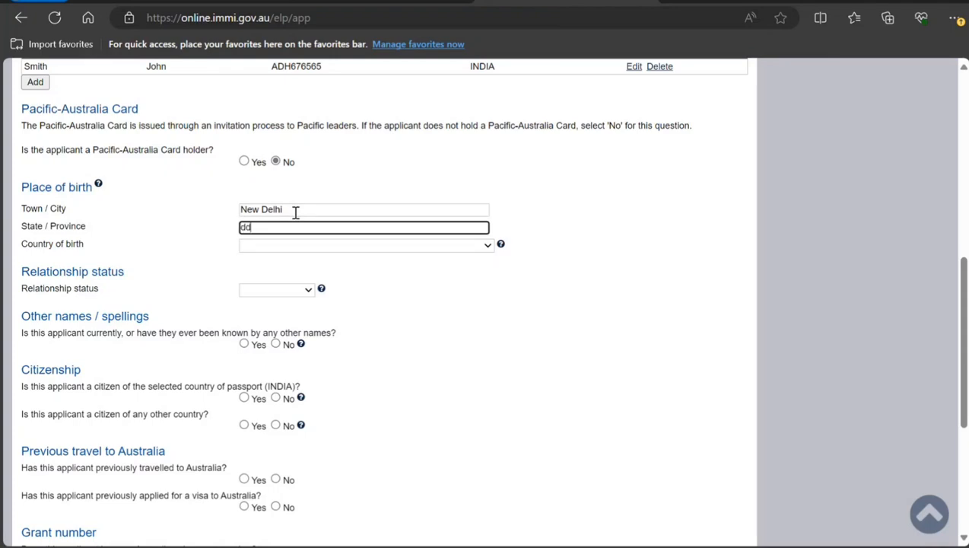
pyautogui.write('Delhi')
pyautogui.press('Tab')
pyautogui.press('i')
pyautogui.press('n')
pyautogui.press('Tab')
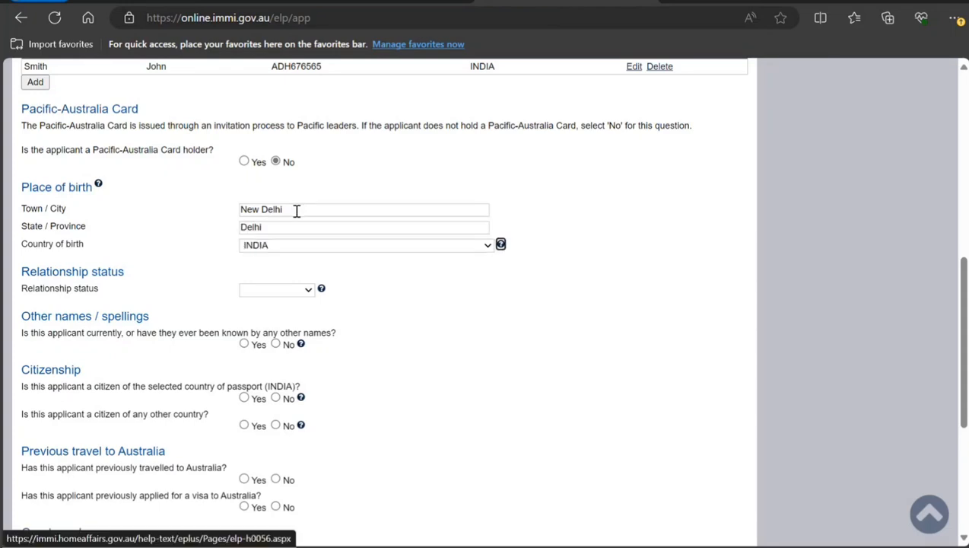
# Set relationship status to Never Married and answer No to having other names.
pyautogui.click(270, 288)
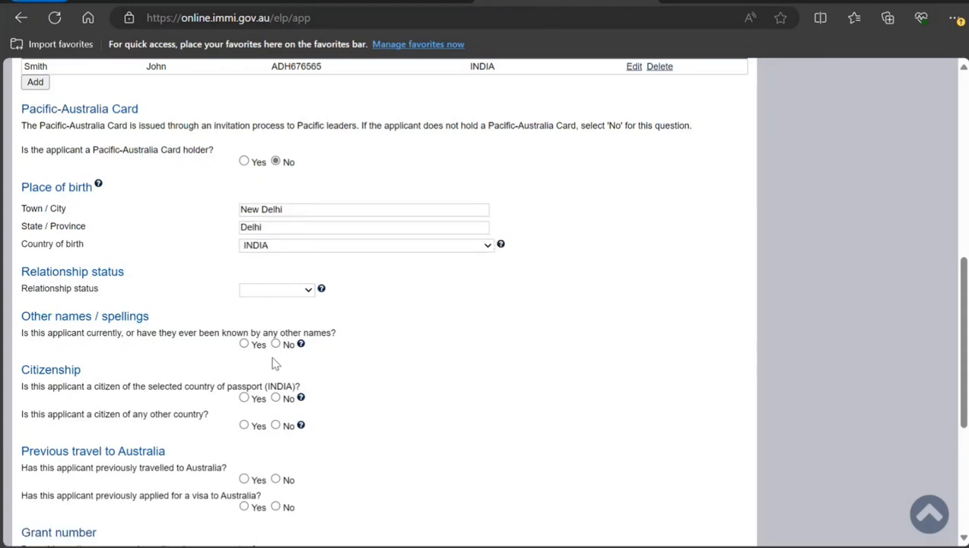
pyautogui.press('n')
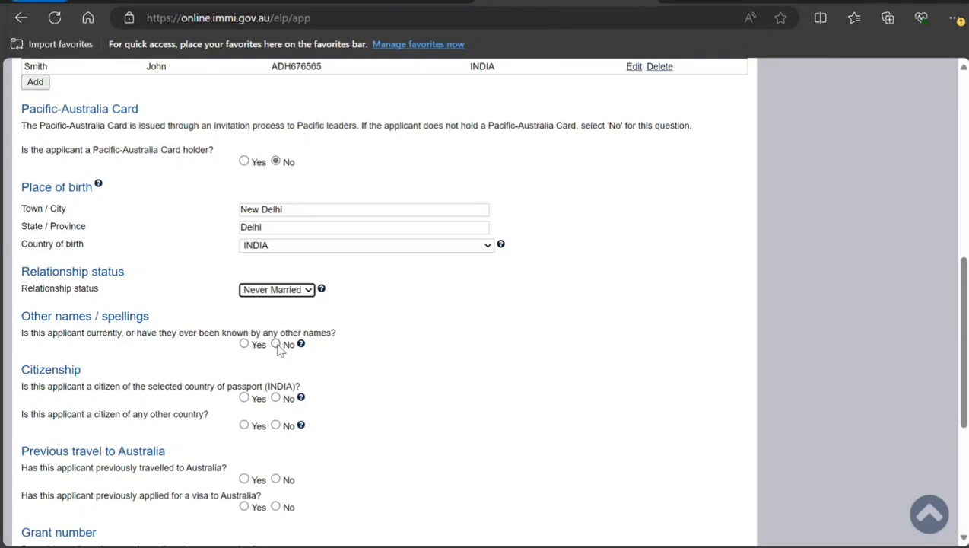
pyautogui.click(275, 346)
# Answer Yes to Indian citizenship and No to other citizenship, previous travel and previous visa applications to Australia.
pyautogui.scroll(-2, 225, 380)
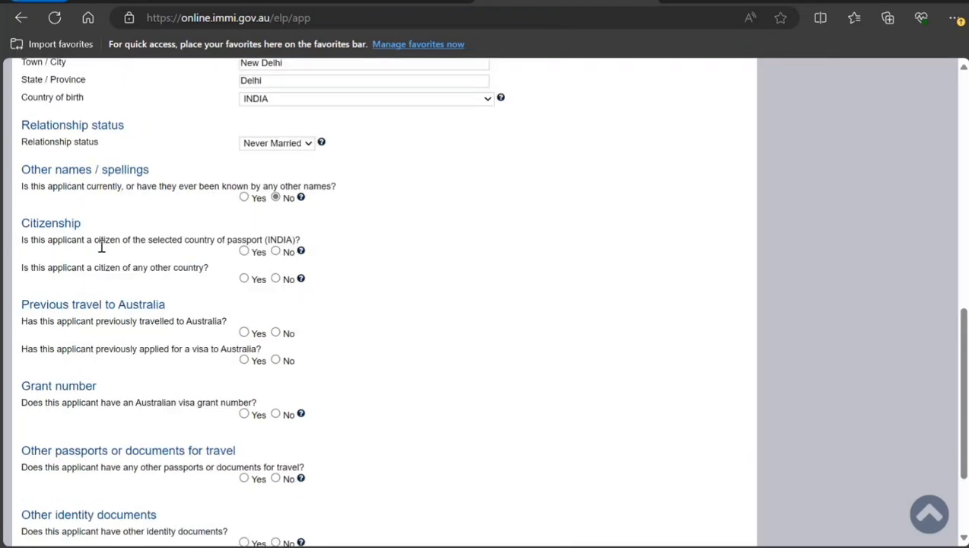
pyautogui.click(244, 251)
pyautogui.click(275, 278)
pyautogui.click(275, 333)
pyautogui.click(277, 360)
# Answer No to visa grant number, other travel documents and health examination, then continue to the next page.
pyautogui.scroll(-1, 103, 395)
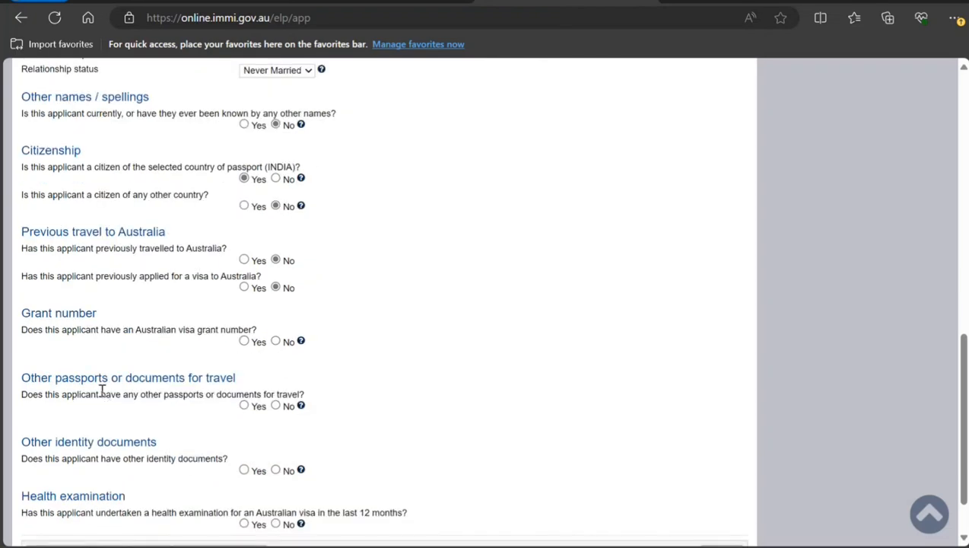
pyautogui.click(275, 341)
pyautogui.click(276, 406)
pyautogui.scroll(-1, 152, 426)
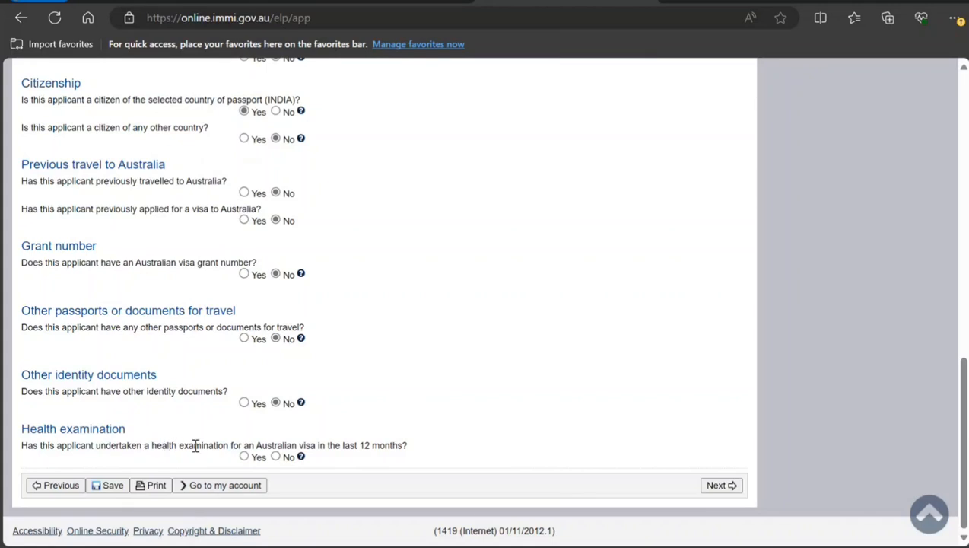
pyautogui.click(276, 456)
pyautogui.click(719, 491)
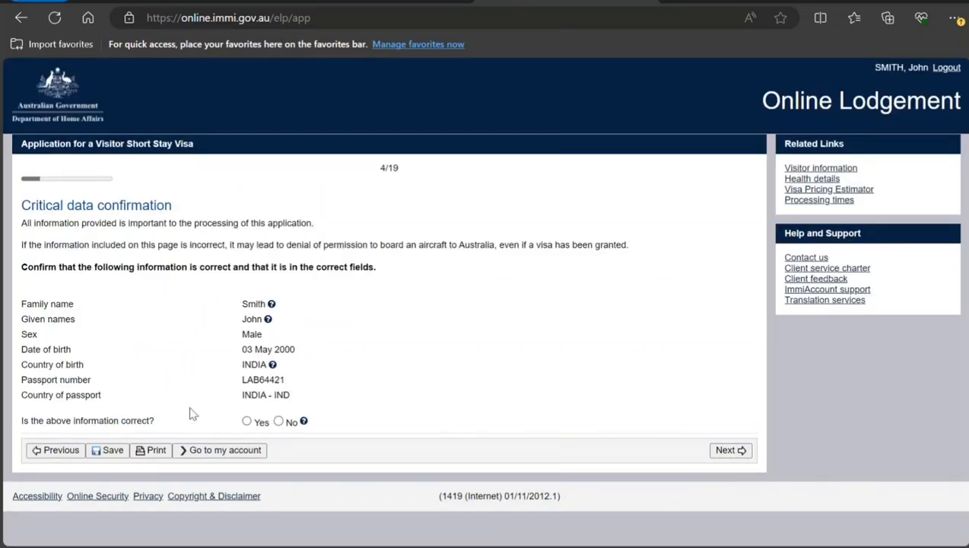
# Confirm the critical data is correct and continue.
pyautogui.click(246, 421)
pyautogui.click(723, 455)
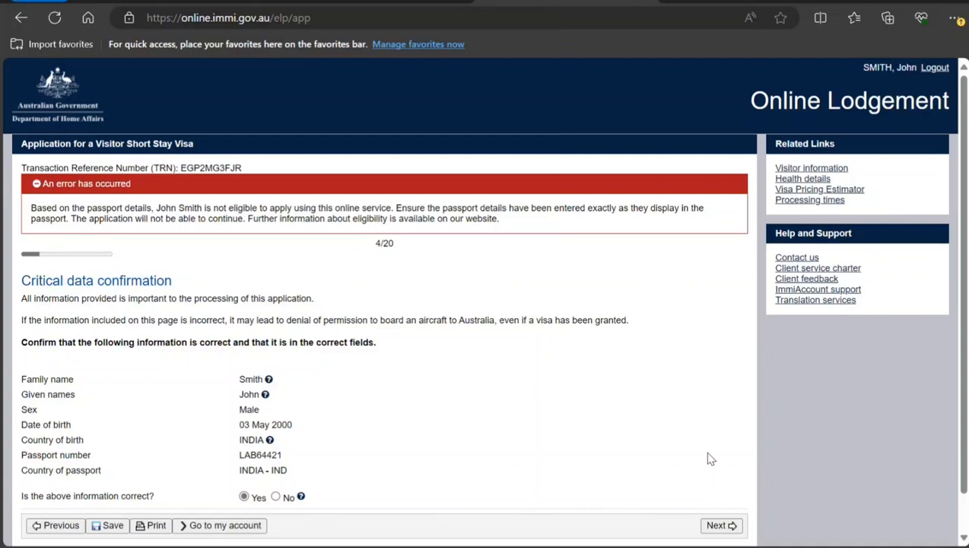
# Return to the applicant page and correct the passport number.
pyautogui.scroll(-2, 705, 457)
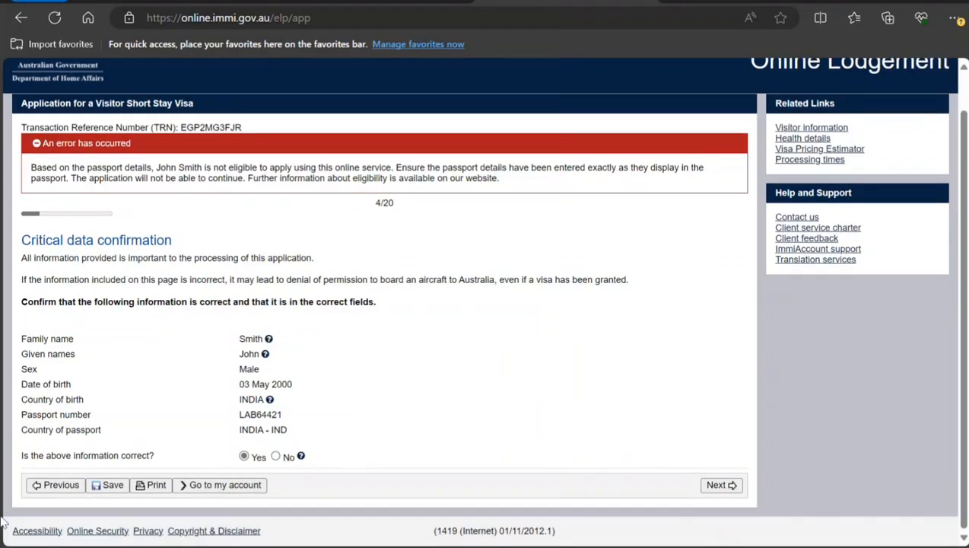
pyautogui.click(58, 487)
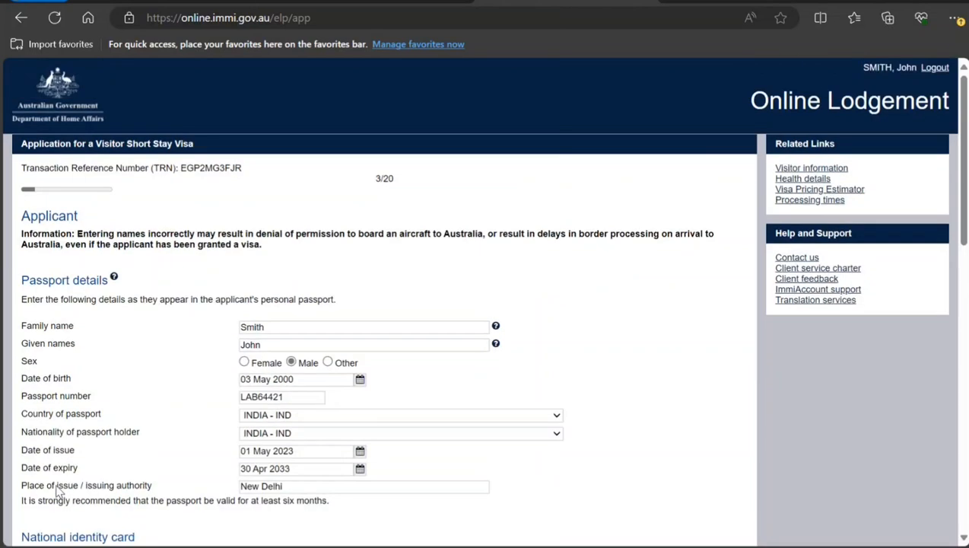
pyautogui.click(296, 398)
pyautogui.moveTo(283, 403); pyautogui.dragTo(204, 408)
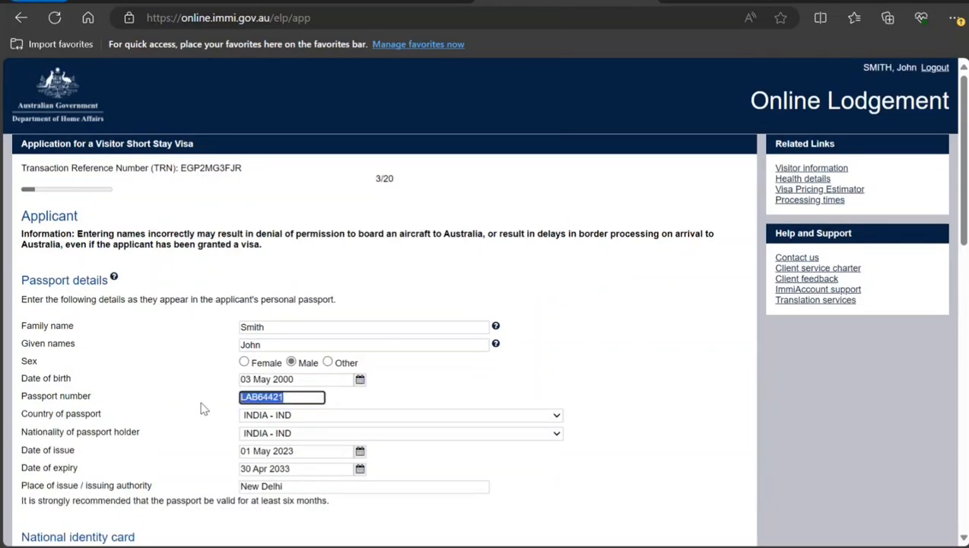
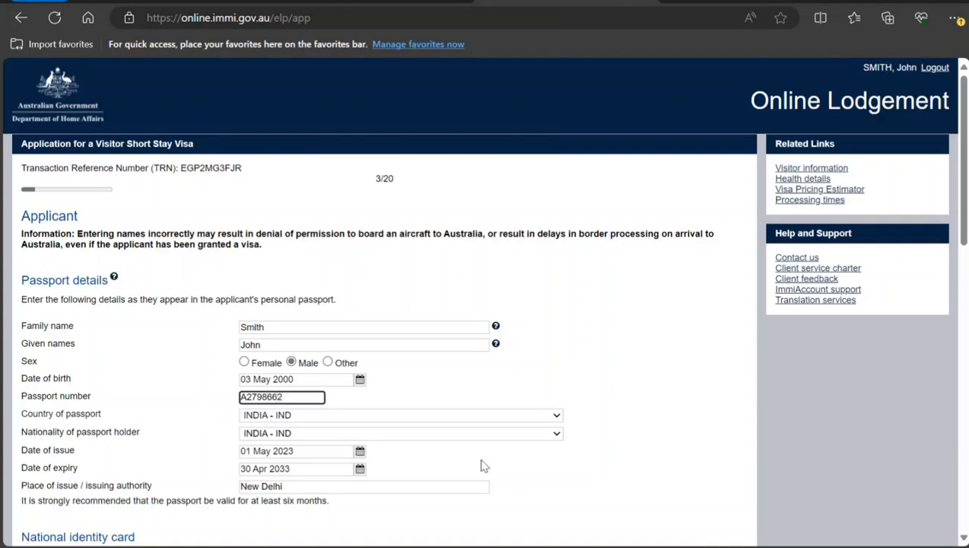
# Continue past the applicant page and critical data confirmation with the corrected passport details.
pyautogui.scroll(-3, 502, 452)
pyautogui.scroll(-4, 417, 303)
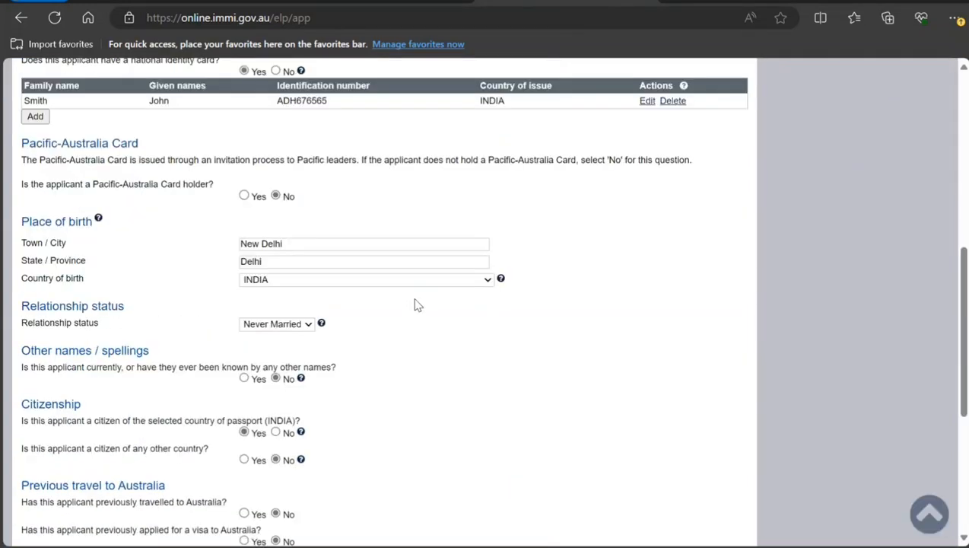
pyautogui.scroll(-4, 417, 303)
pyautogui.click(718, 485)
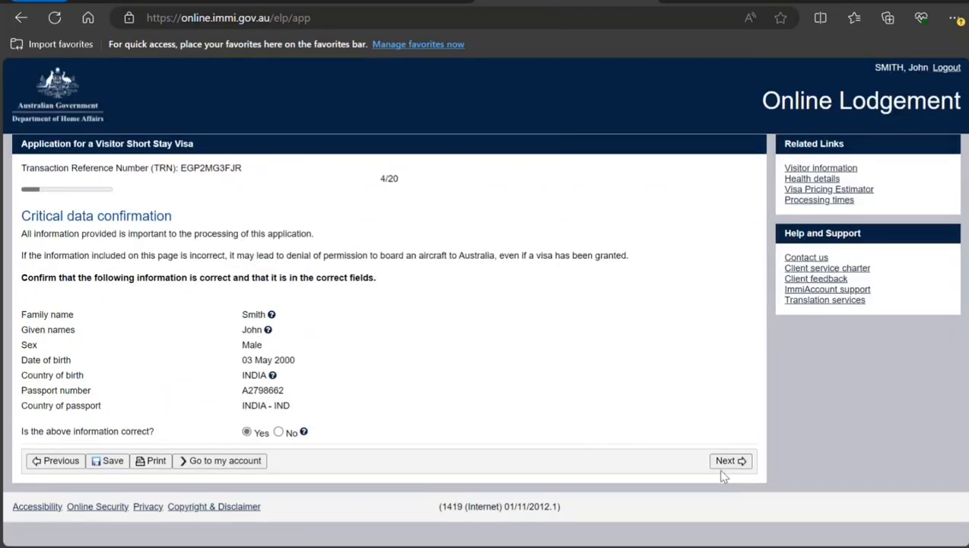
pyautogui.click(729, 463)
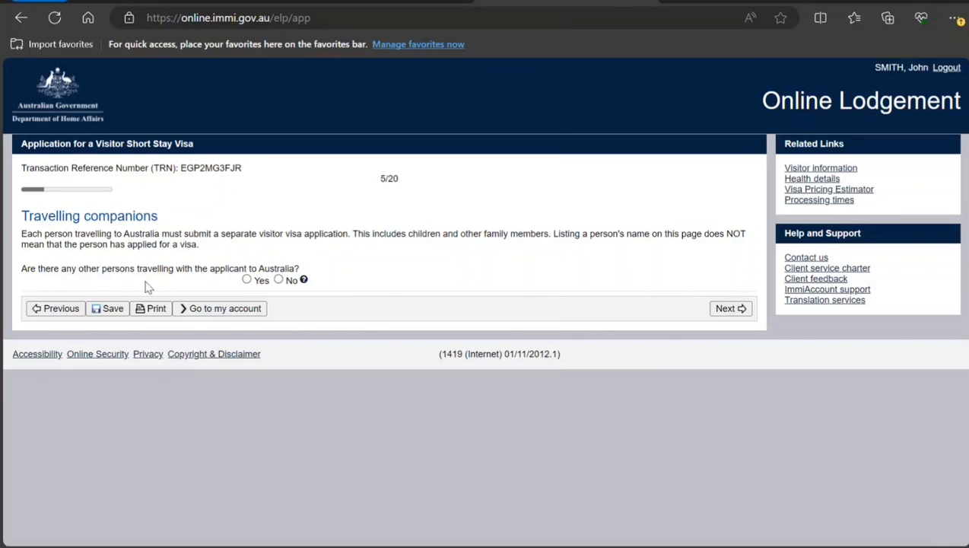
# Answer No to other persons travelling with the applicant and continue.
pyautogui.click(278, 280)
pyautogui.click(721, 311)
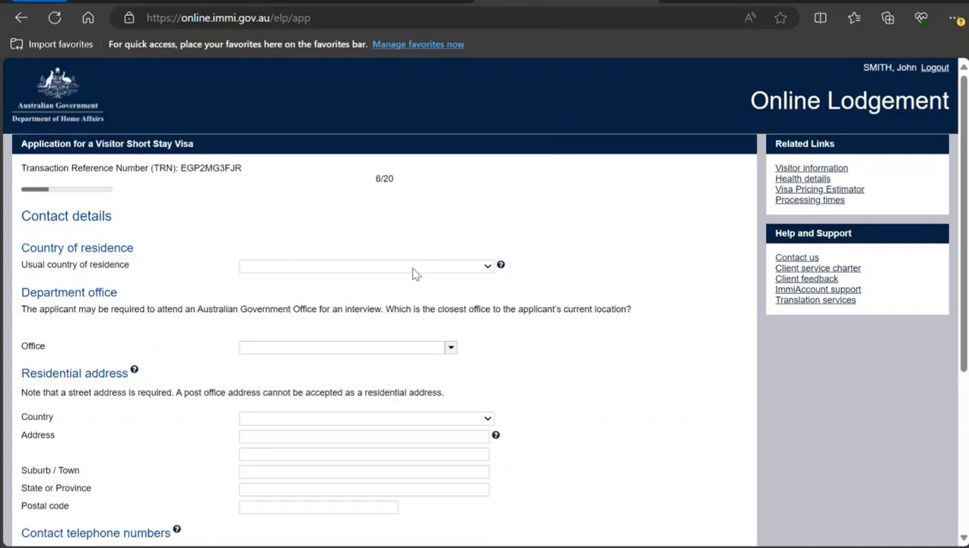
# Set the usual country of residence to INDIA and the department office to India, New Delhi.
pyautogui.press('o')
pyautogui.press('i')
pyautogui.press('Return')
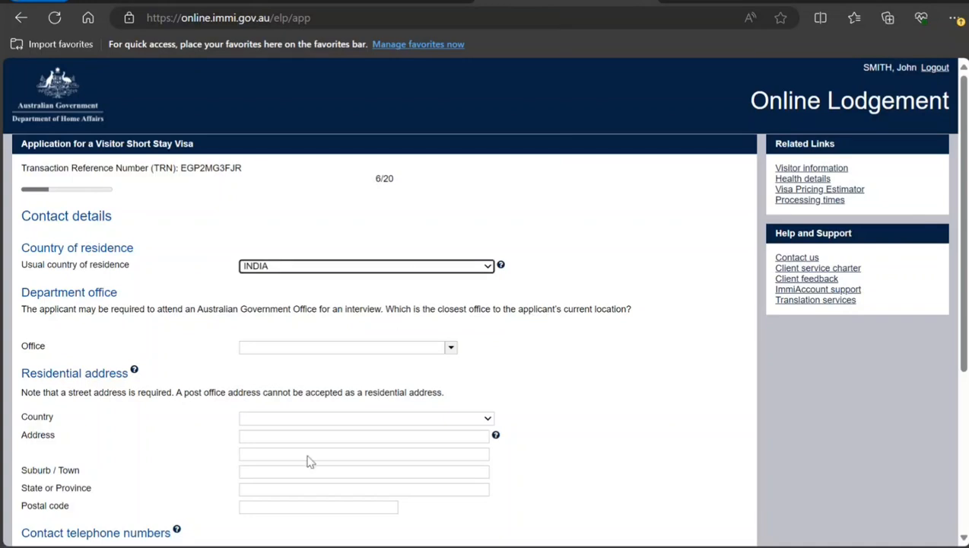
pyautogui.click(290, 344)
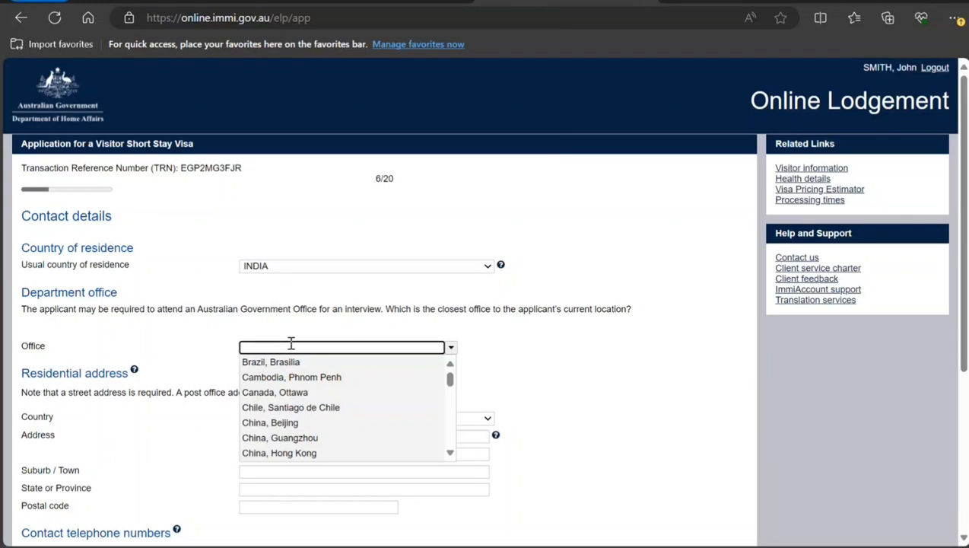
pyautogui.write('new de')
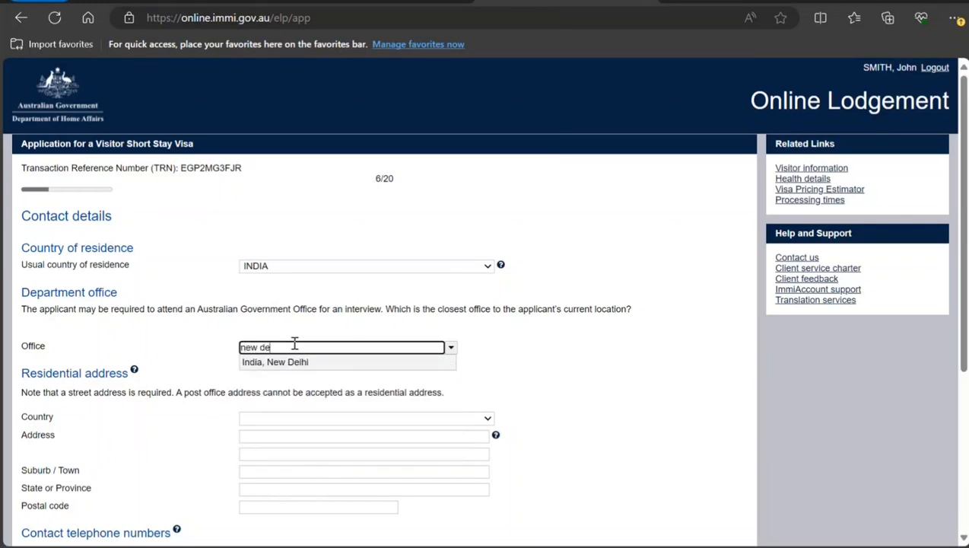
pyautogui.click(297, 362)
# Enter New Delhi as the residential suburb / town.
pyautogui.scroll(-1, 331, 368)
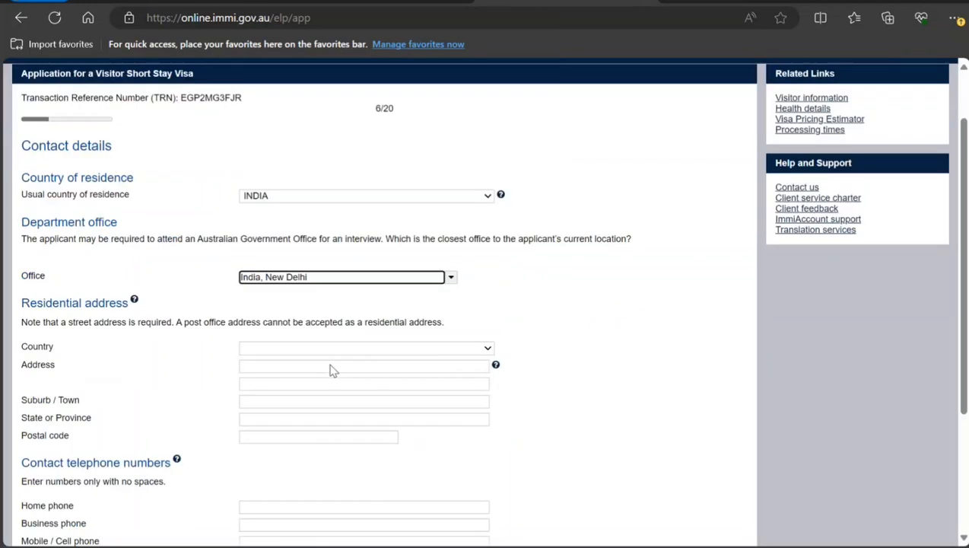
pyautogui.scroll(-1, 330, 371)
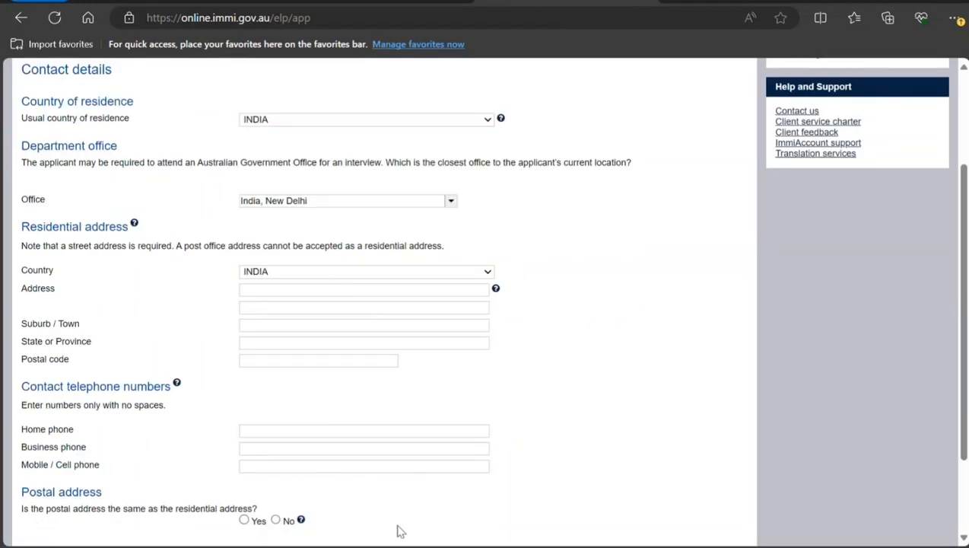
pyautogui.click(342, 289)
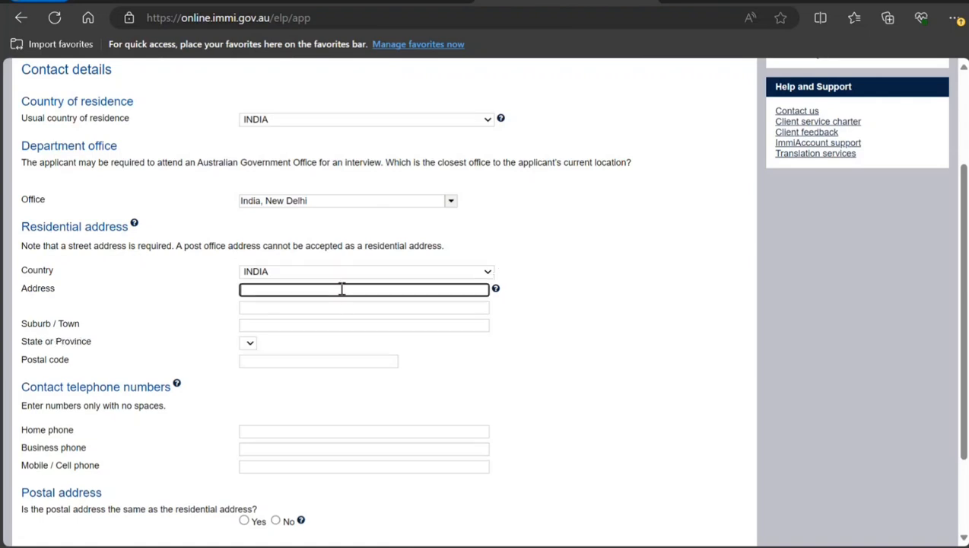
pyautogui.click(357, 325)
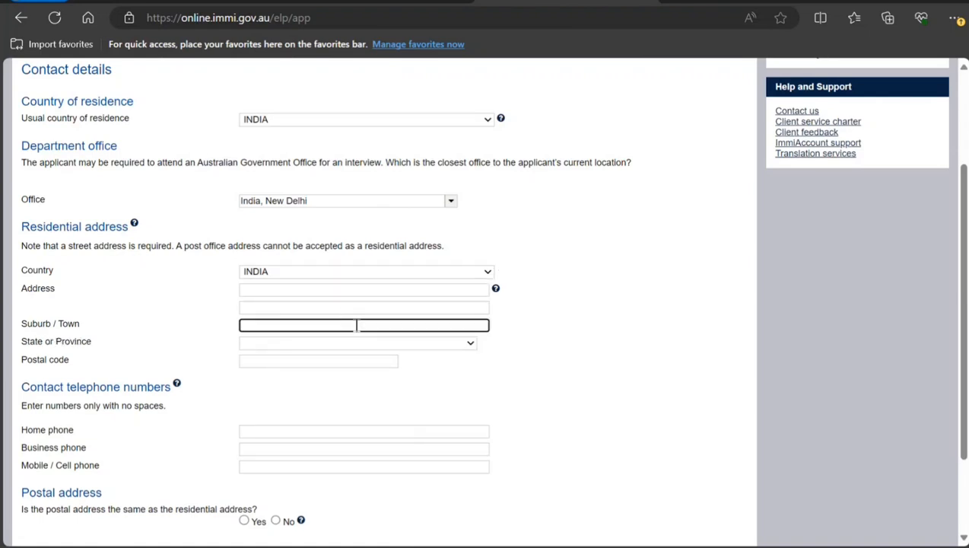
pyautogui.write('New Delhi')
pyautogui.click(366, 291)
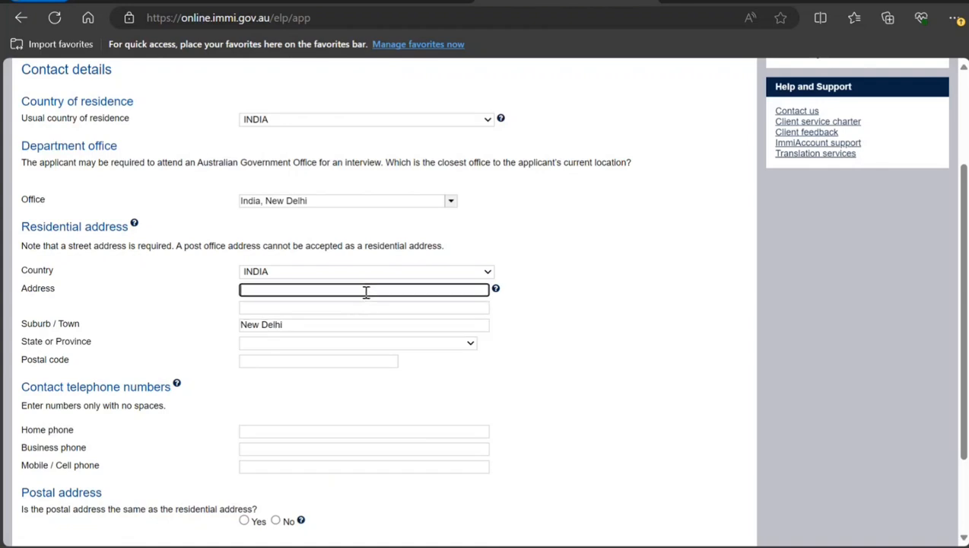
# Enter the residential street address and set the state or province to DELHI.
pyautogui.write('7878 BHhhhhhhhg SR')
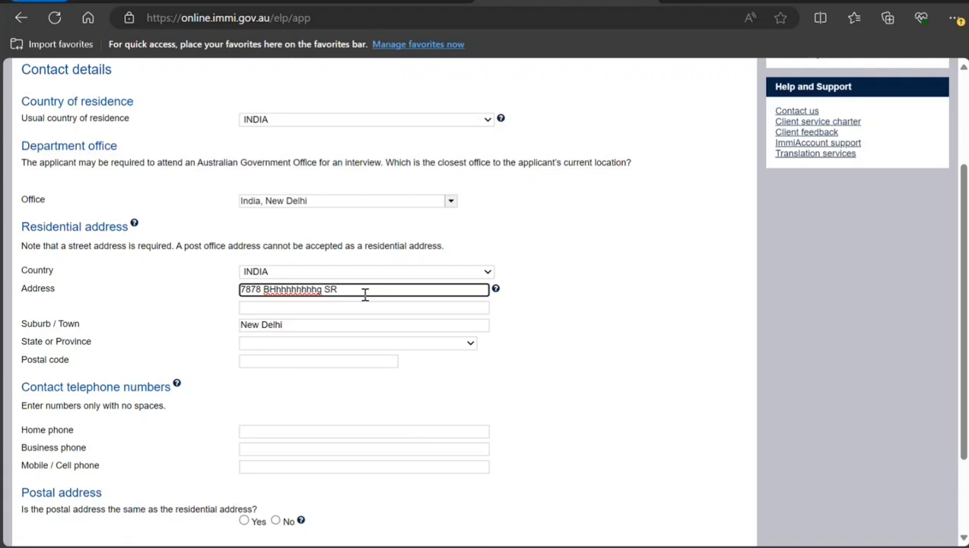
pyautogui.click(344, 353)
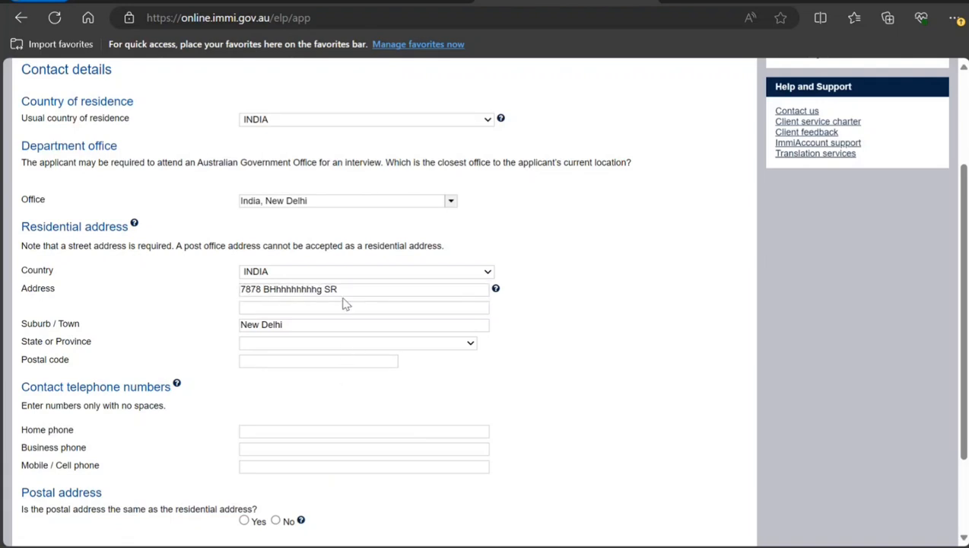
pyautogui.write('de')
# Enter the residential postal code and the applicant's mobile phone number.
pyautogui.click(349, 362)
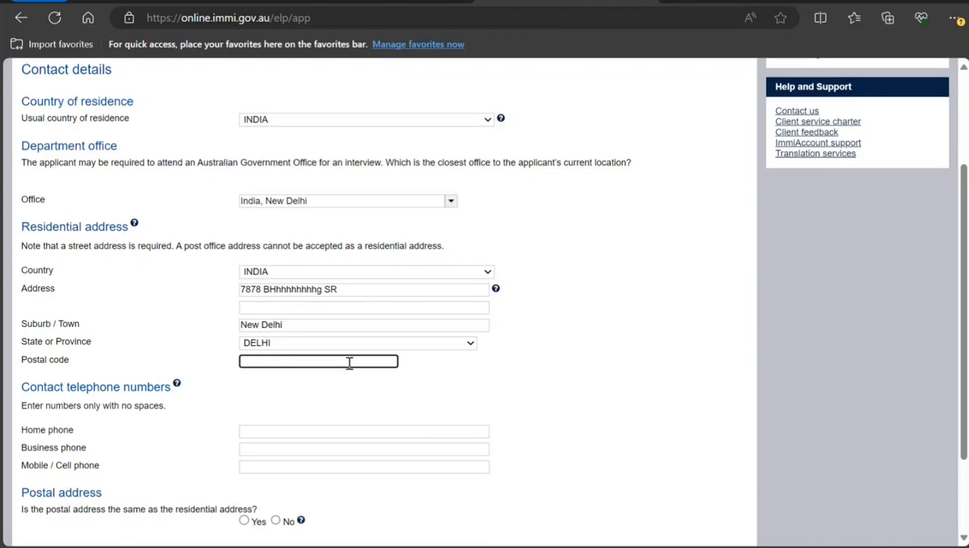
pyautogui.write('89765576')
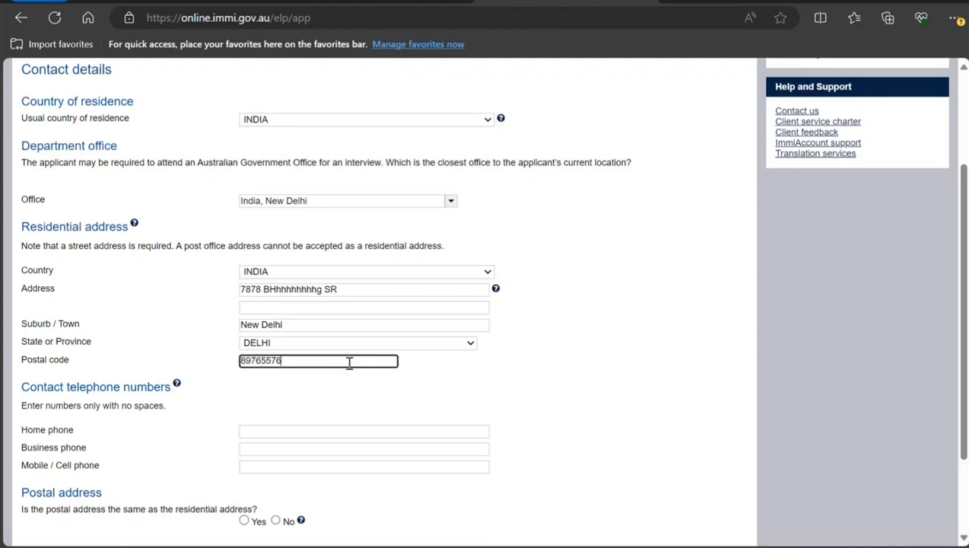
pyautogui.click(352, 407)
pyautogui.scroll(-2, 352, 407)
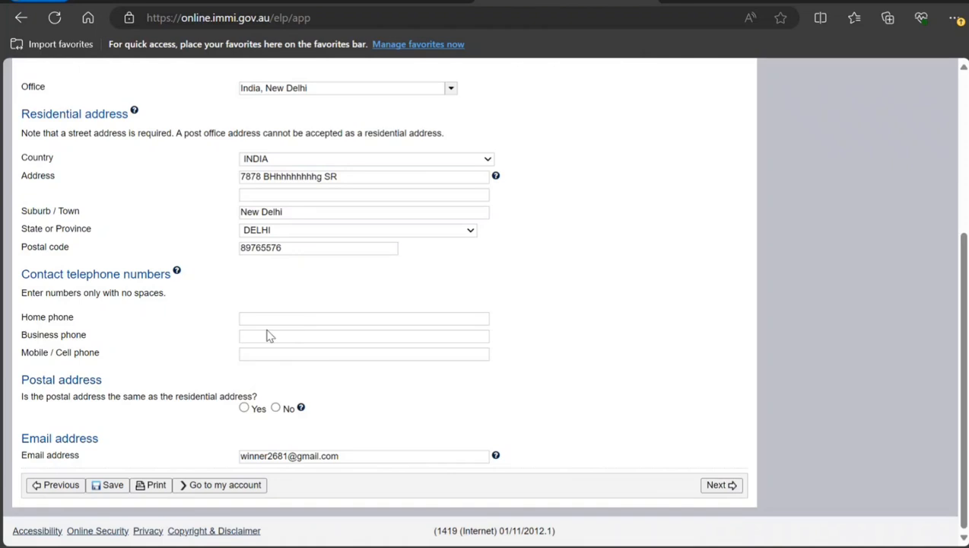
pyautogui.click(277, 353)
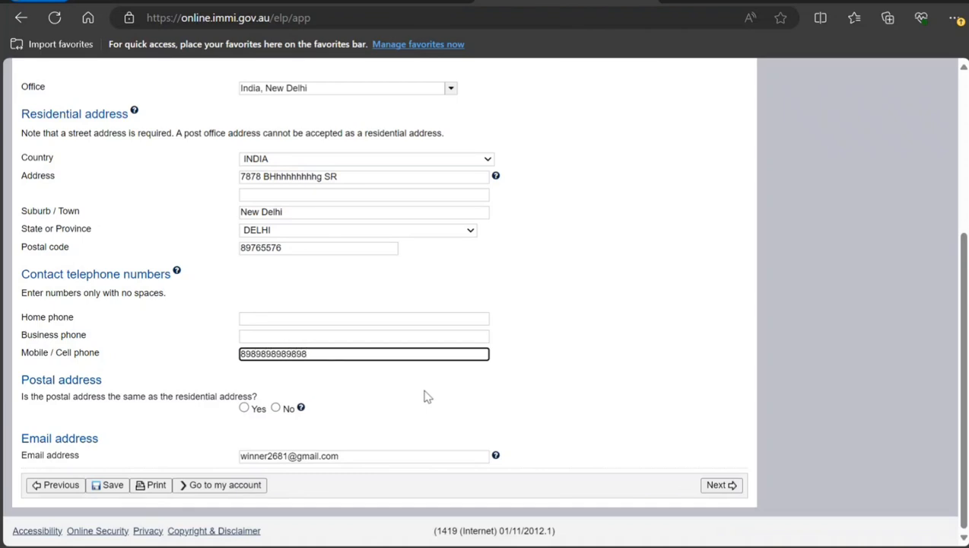
# Mark the postal address as the same as the residential address and continue to the next page.
pyautogui.click(420, 401)
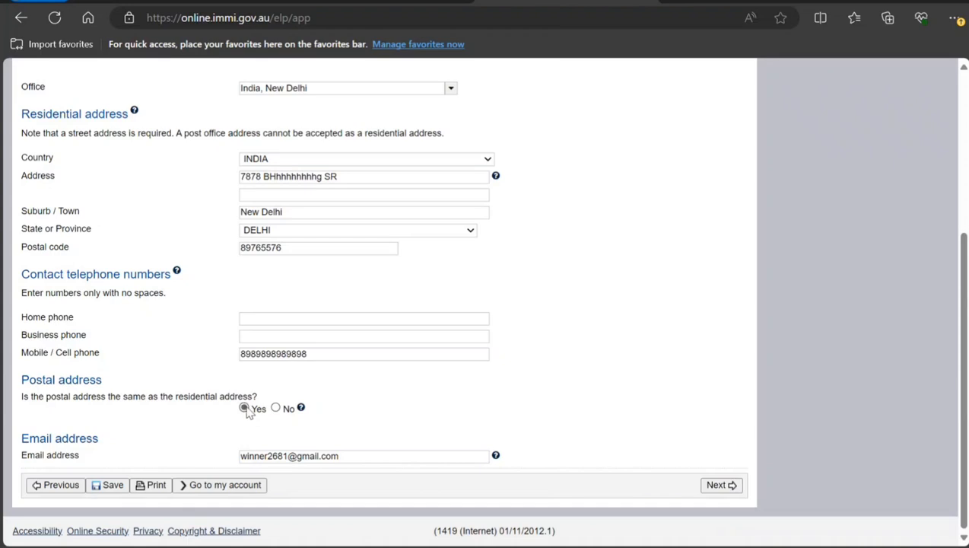
pyautogui.click(712, 486)
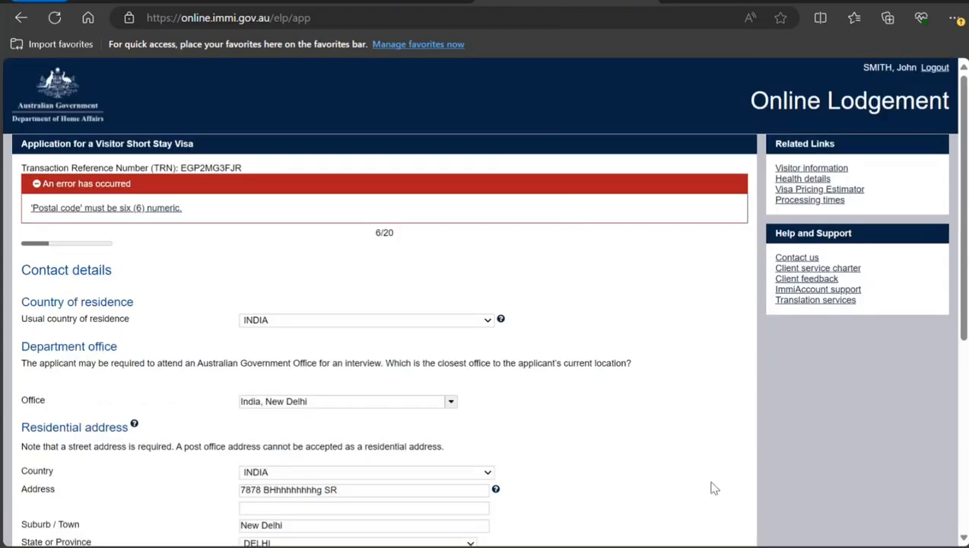
# Replace the postal code with a six-digit postal code and continue.
pyautogui.scroll(-3, 712, 484)
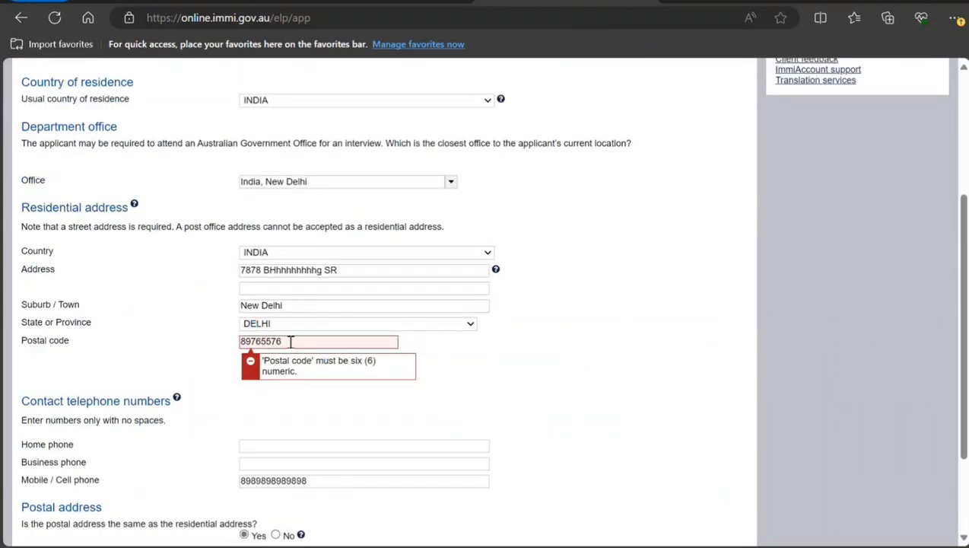
pyautogui.moveTo(288, 341); pyautogui.dragTo(225, 346)
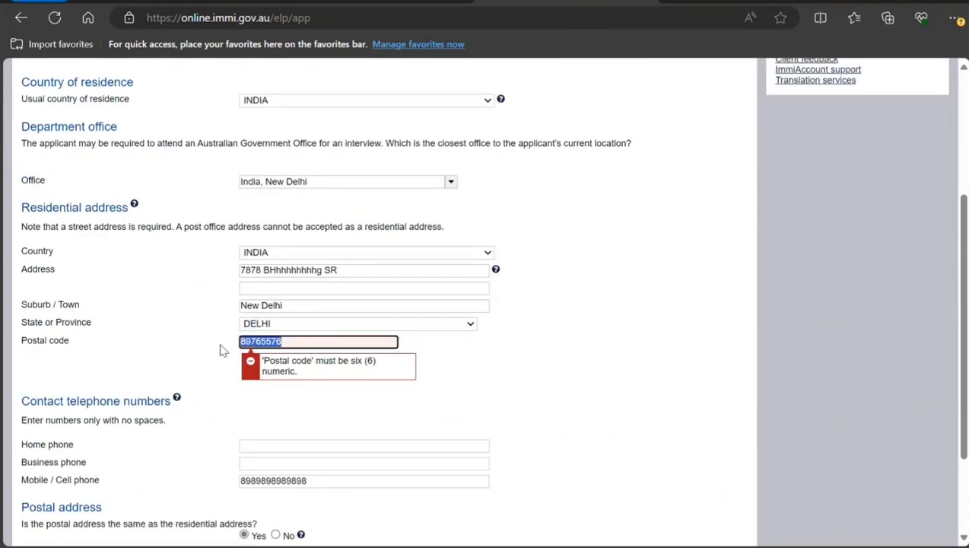
pyautogui.write('909090')
pyautogui.click(754, 450)
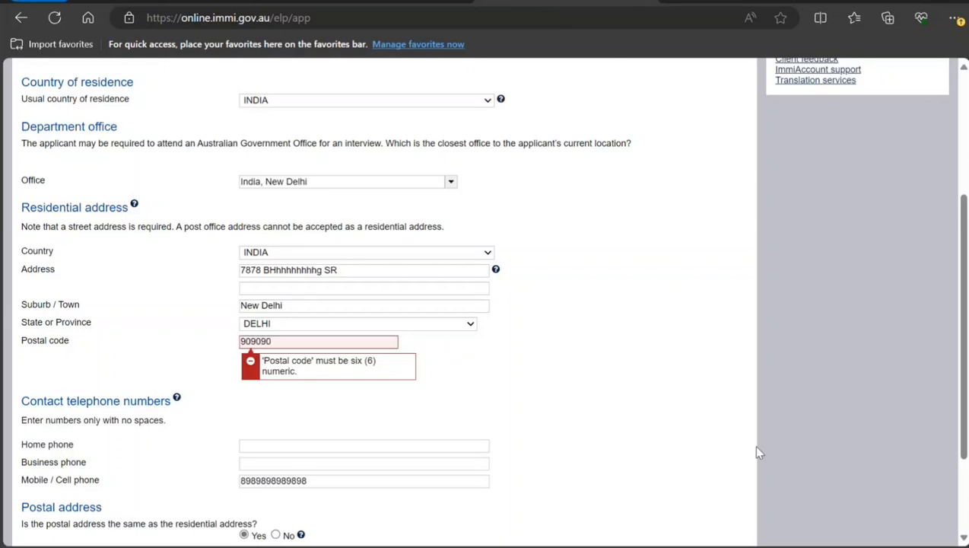
pyautogui.scroll(-3, 755, 453)
pyautogui.click(725, 489)
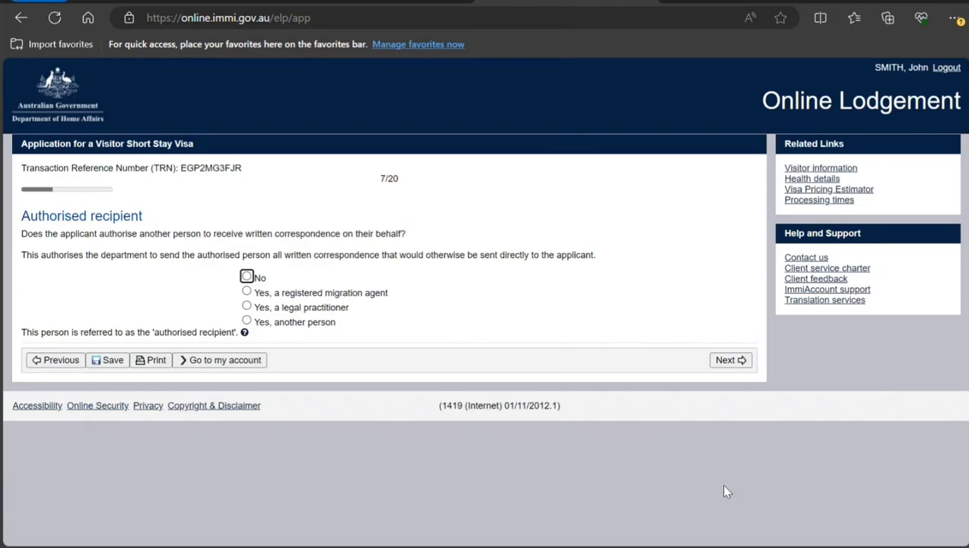
# Answer No to authorising another person to receive correspondence and continue.
pyautogui.click(246, 282)
pyautogui.click(247, 278)
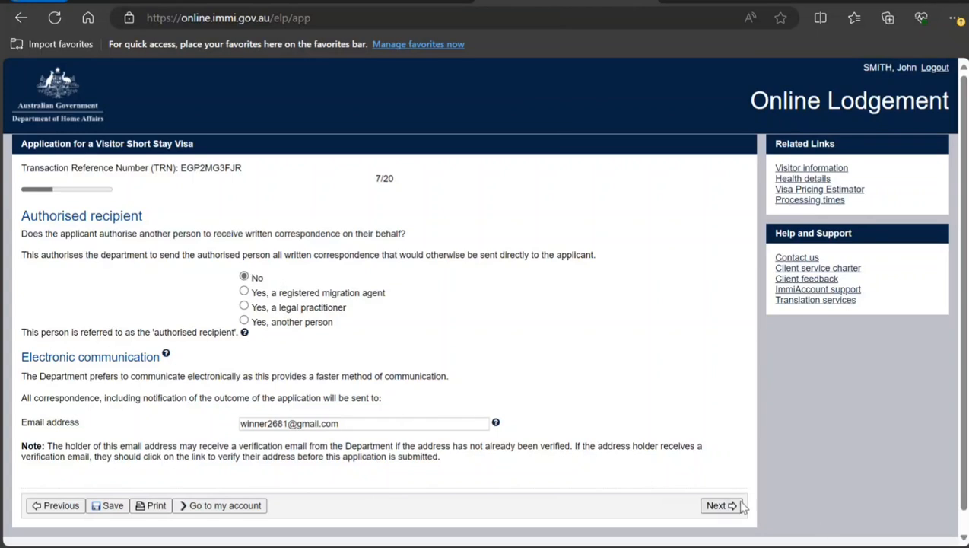
pyautogui.click(706, 508)
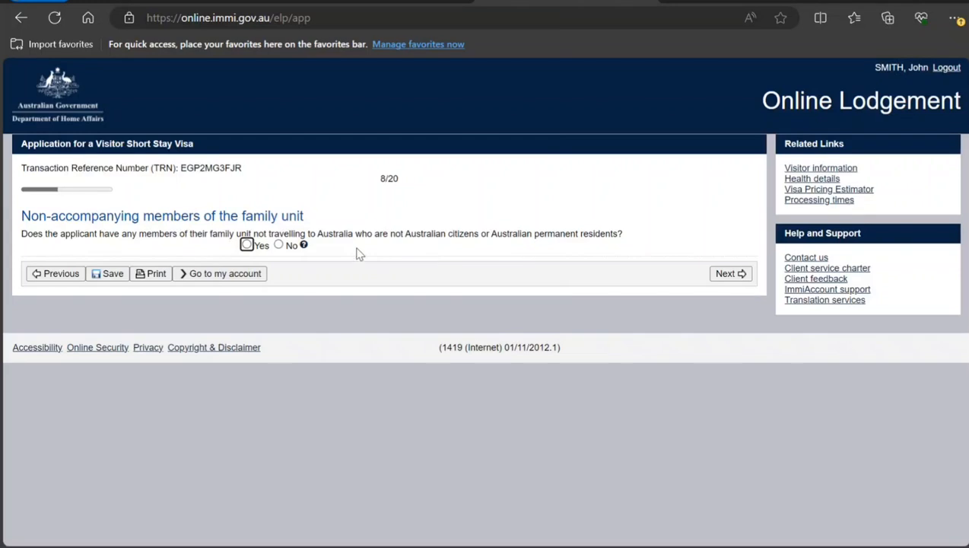
# Answer Yes to non-accompanying family unit members and start adding a member.
pyautogui.click(246, 244)
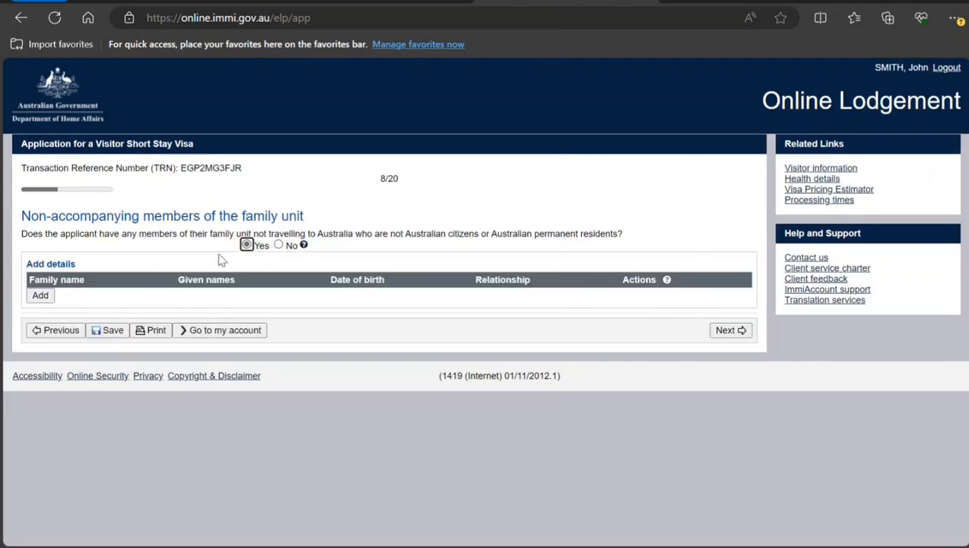
pyautogui.click(41, 297)
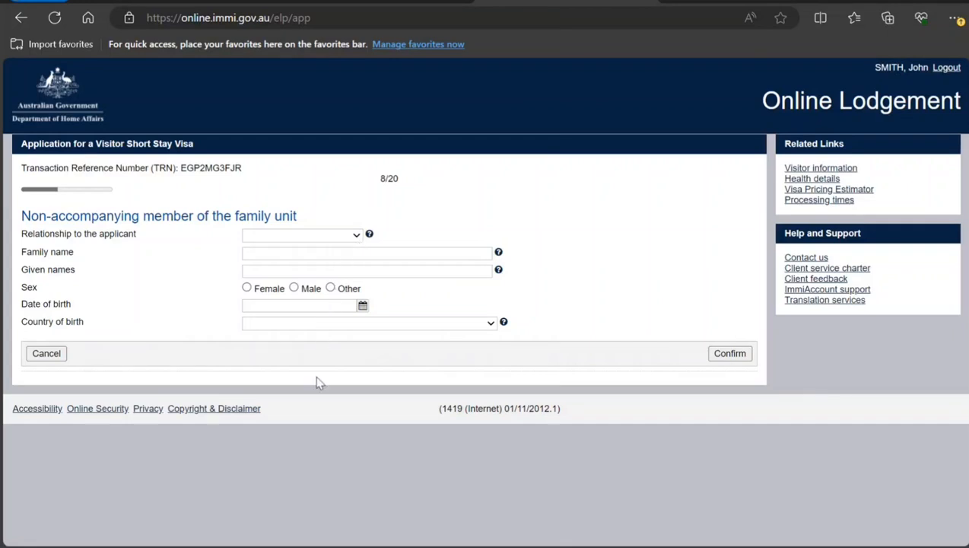
# Enter the first member as a Parent with the father's family name, given names and Male sex.
pyautogui.click(287, 253)
pyautogui.write('Smith')
pyautogui.press('Tab')
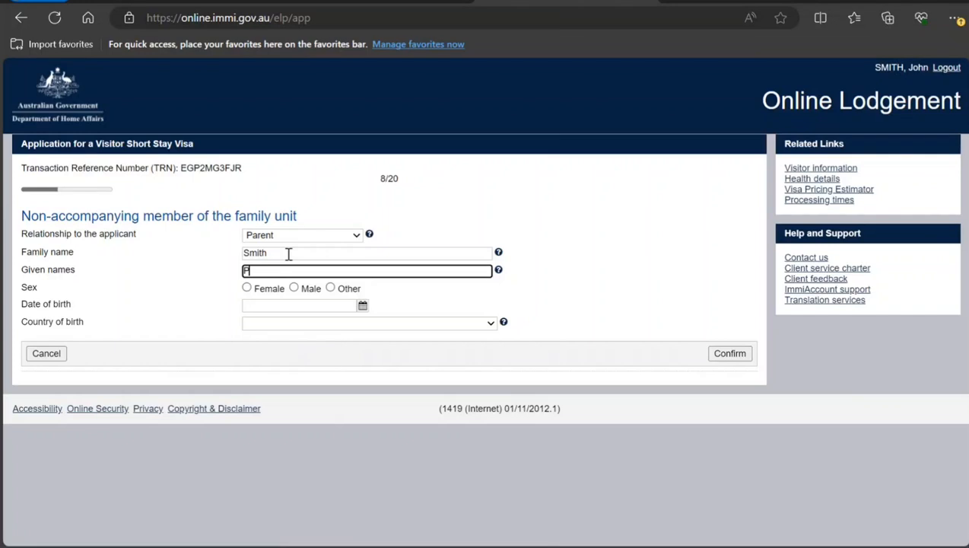
pyautogui.press('Tab')
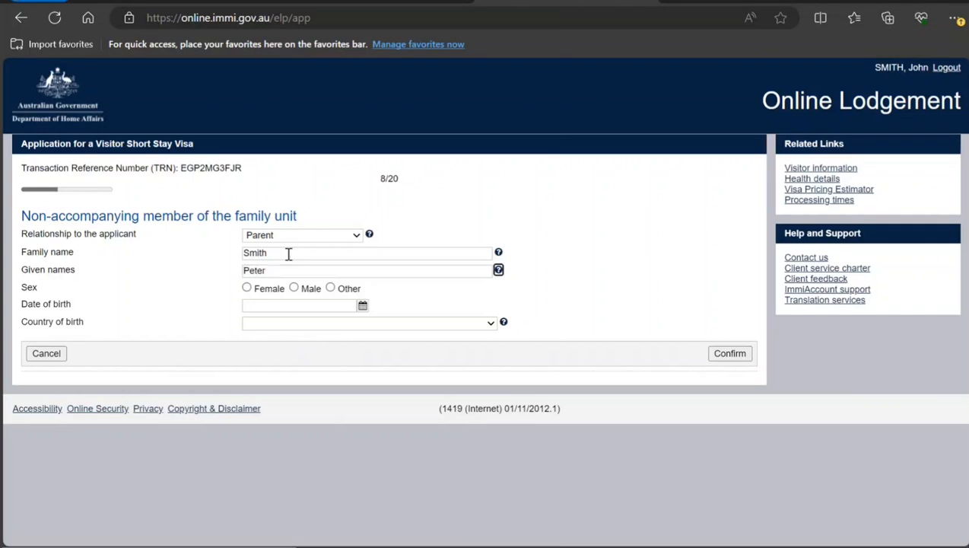
pyautogui.click(305, 290)
pyautogui.click(337, 303)
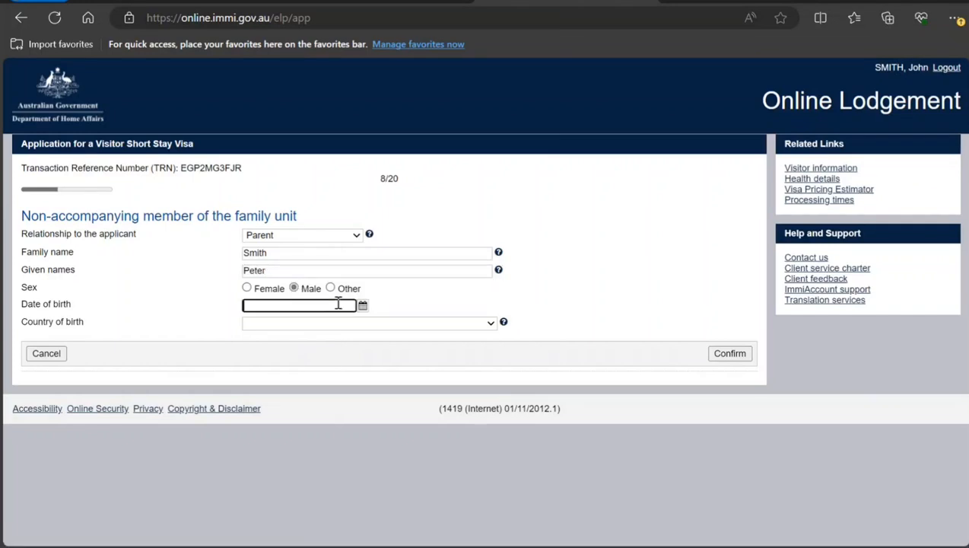
# Pick the father's date of birth from the calendar by setting the year and day.
pyautogui.click(362, 305)
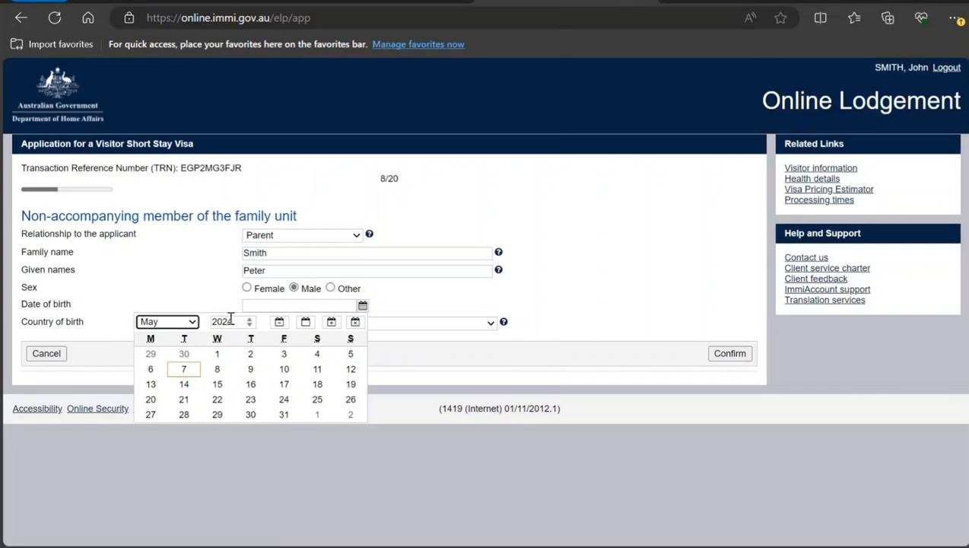
pyautogui.click(234, 321)
pyautogui.write('10')
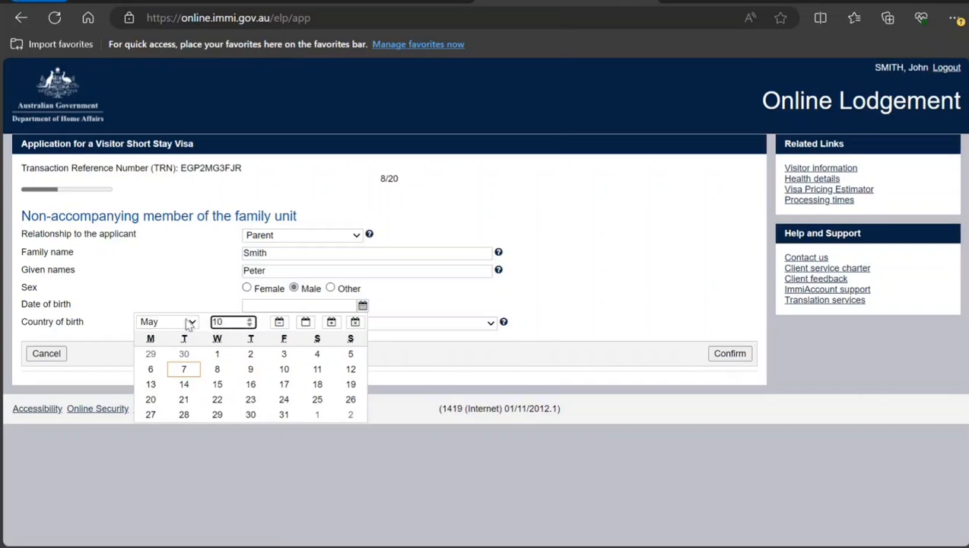
pyautogui.write('974')
pyautogui.click(250, 318)
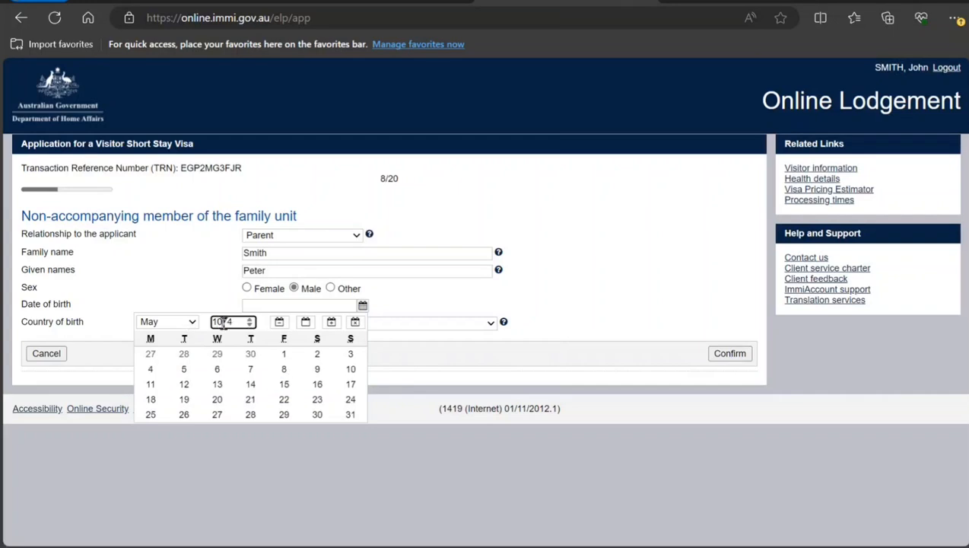
pyautogui.press('BackSpace')
pyautogui.write('97')
pyautogui.click(251, 355)
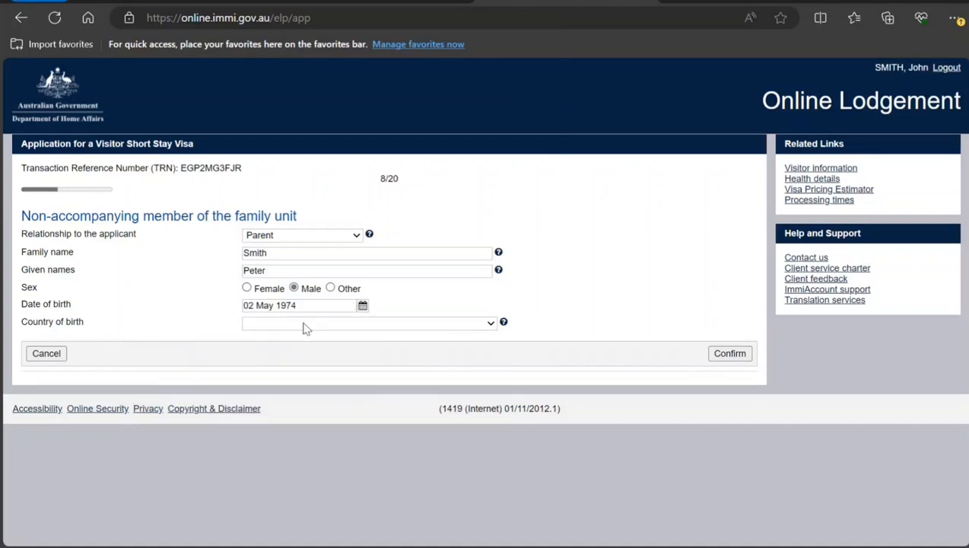
# Set the father's country of birth to INDIA and confirm the member.
pyautogui.write('indo')
pyautogui.click(312, 298)
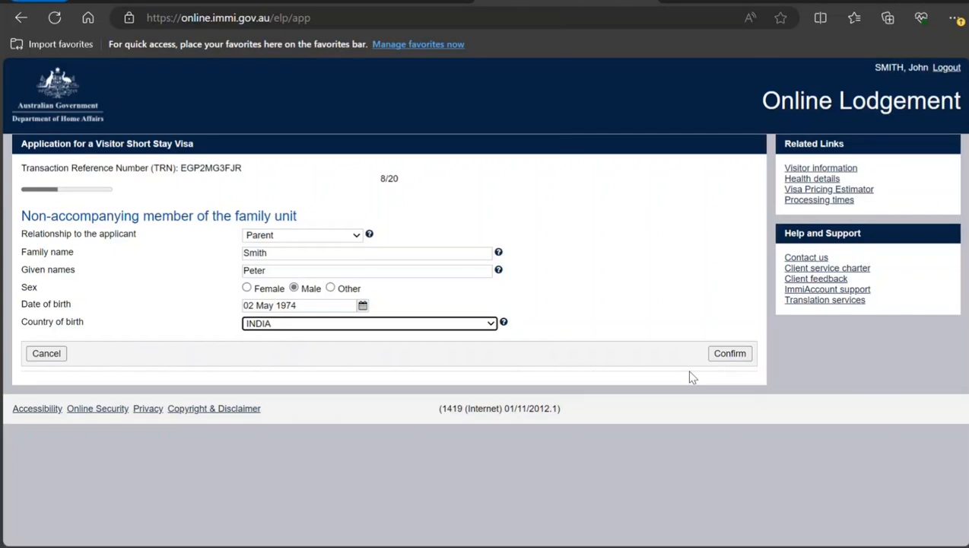
pyautogui.click(728, 355)
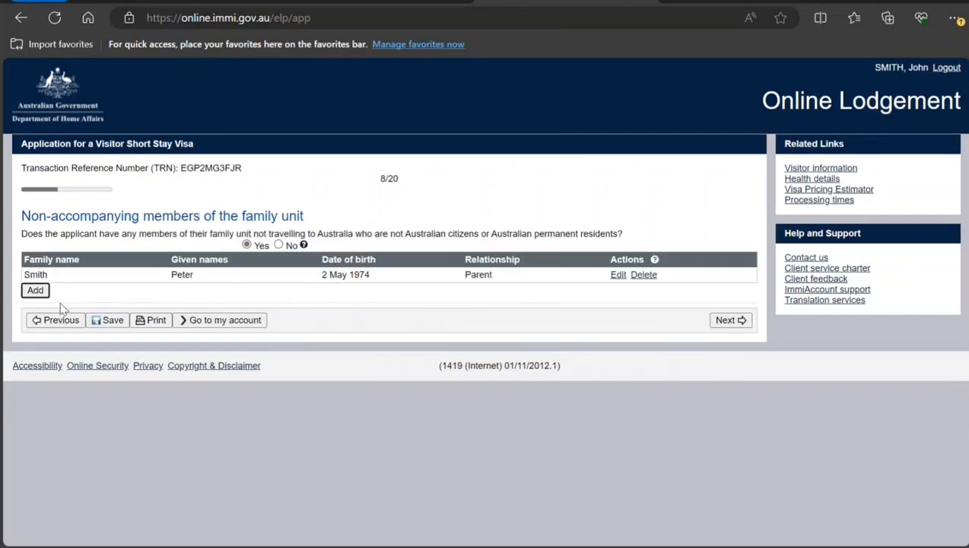
# Add a second Parent member with the mother's family name, given names and Female sex.
pyautogui.click(35, 290)
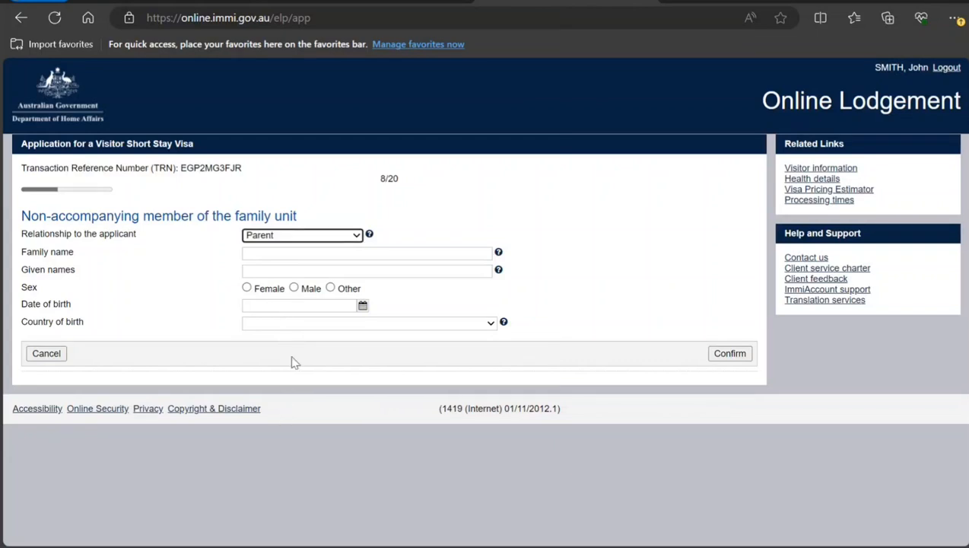
pyautogui.click(289, 254)
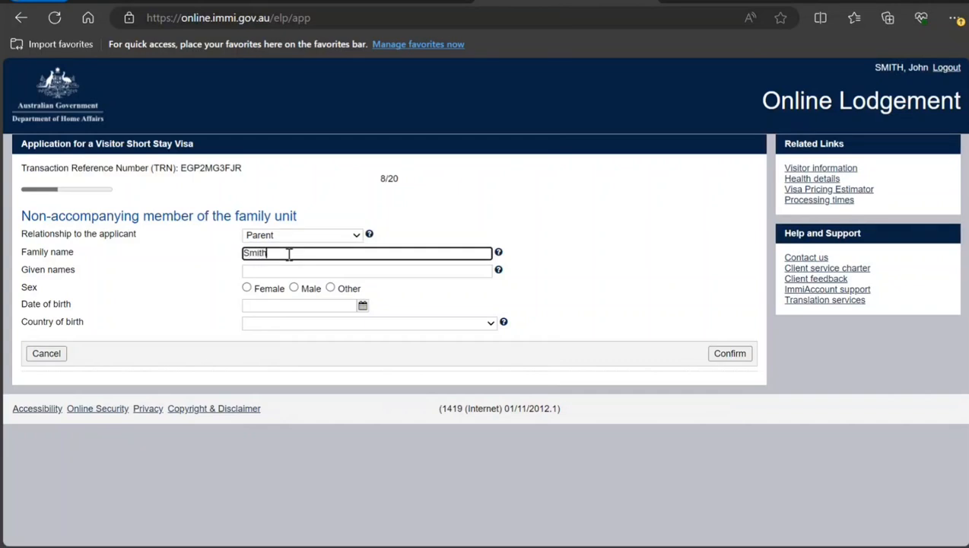
pyautogui.press('Tab')
pyautogui.write('N')
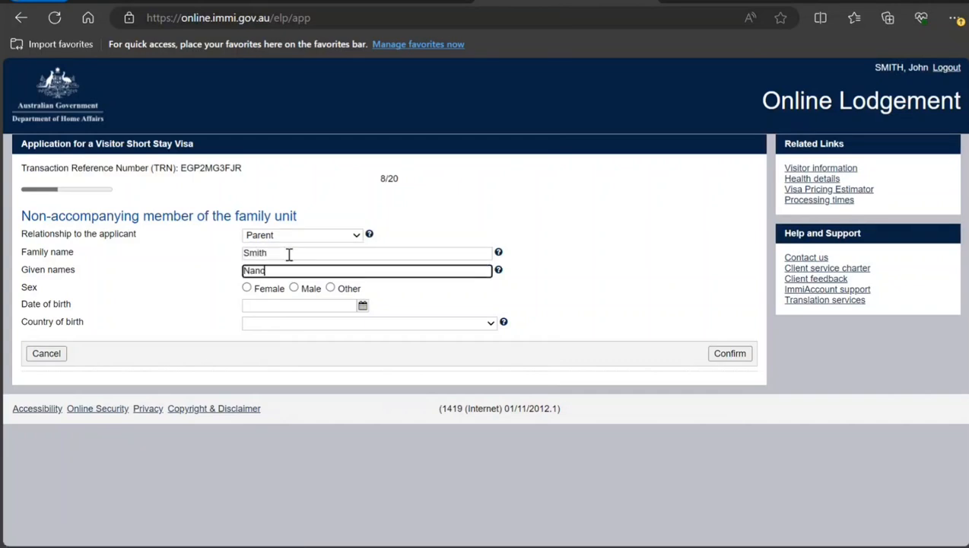
pyautogui.click(247, 288)
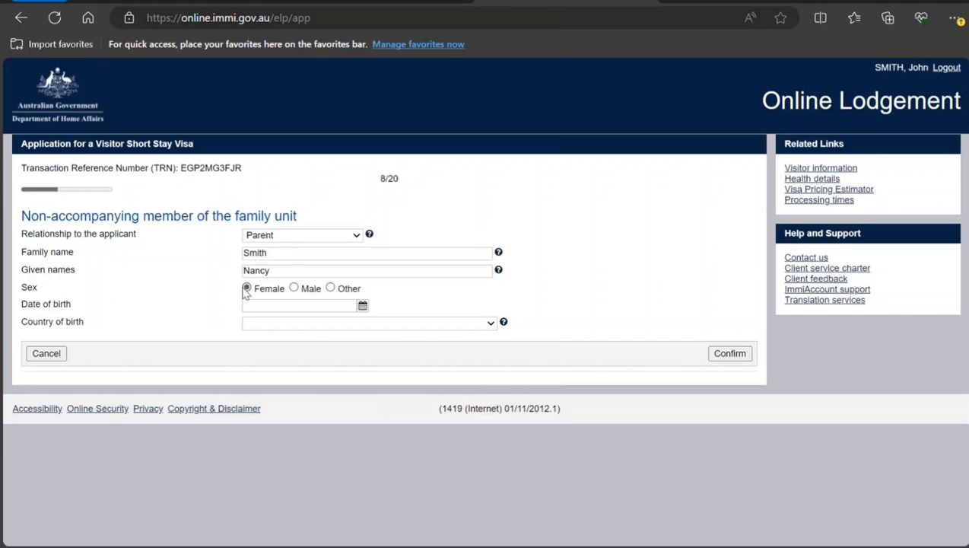
# Pick the mother's date of birth from the calendar by setting the year and day.
pyautogui.click(277, 306)
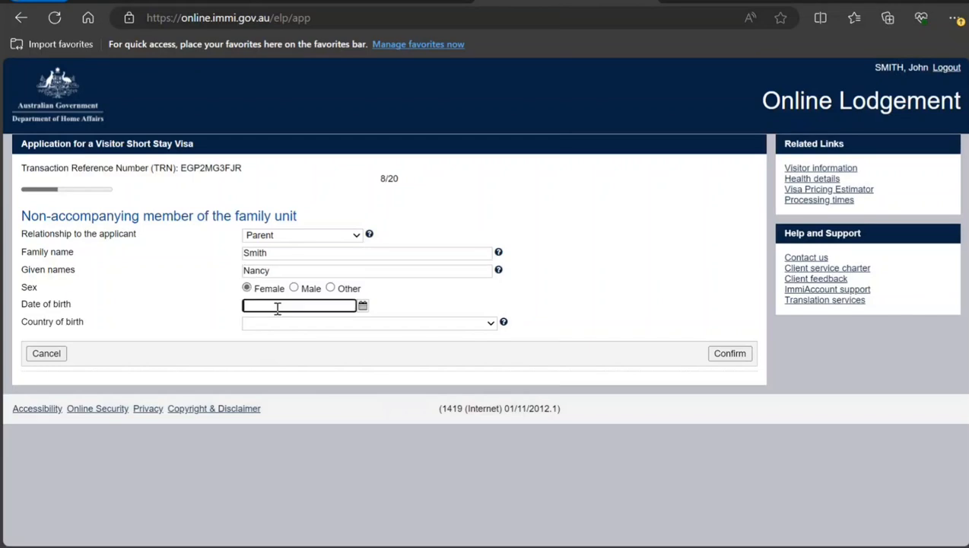
pyautogui.click(362, 306)
pyautogui.doubleClick(229, 322)
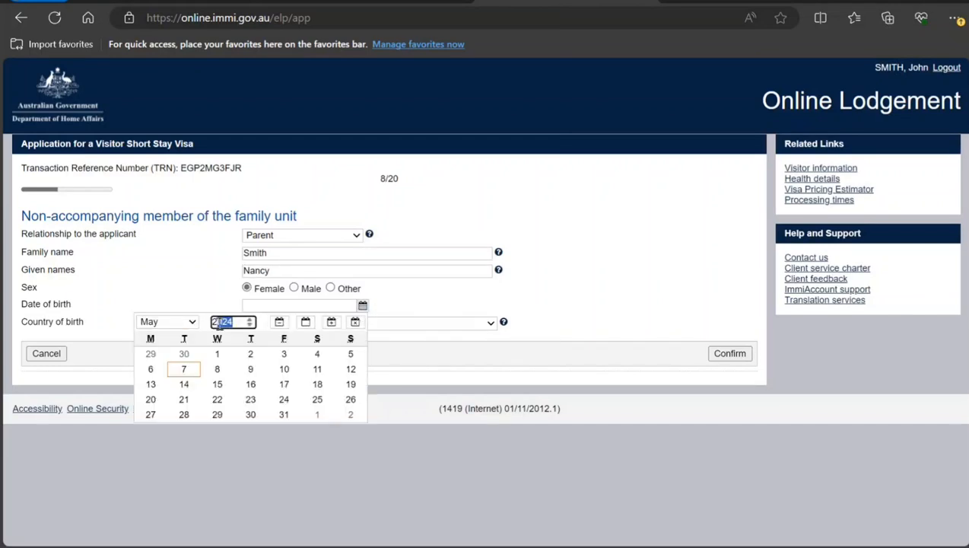
pyautogui.write('19')
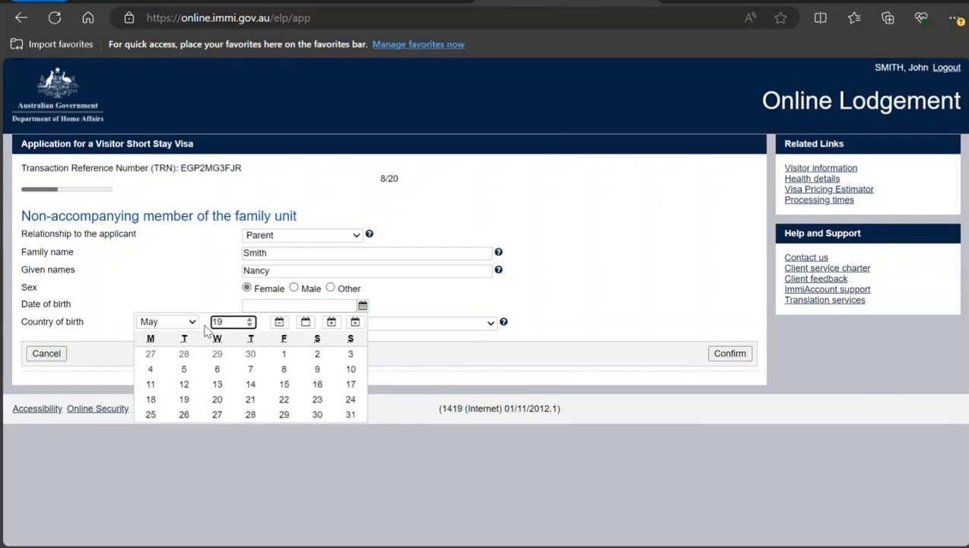
pyautogui.write('878')
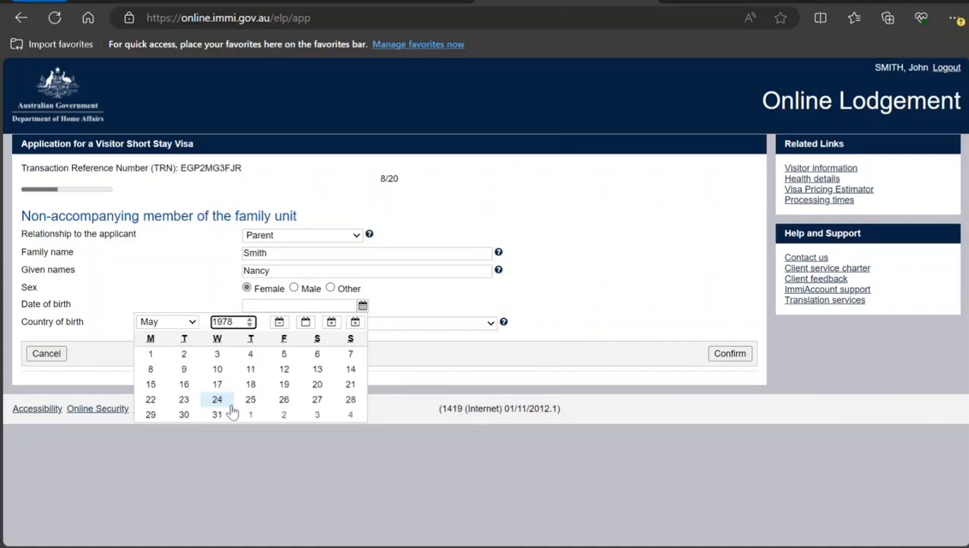
pyautogui.click(228, 405)
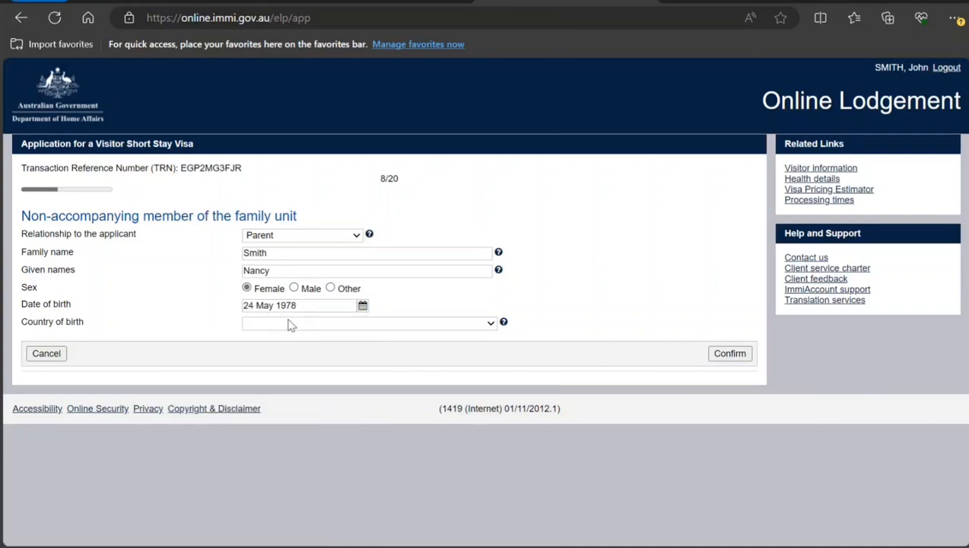
# Set the mother's country of birth to INDIA and confirm the member.
pyautogui.write('india')
pyautogui.click(730, 354)
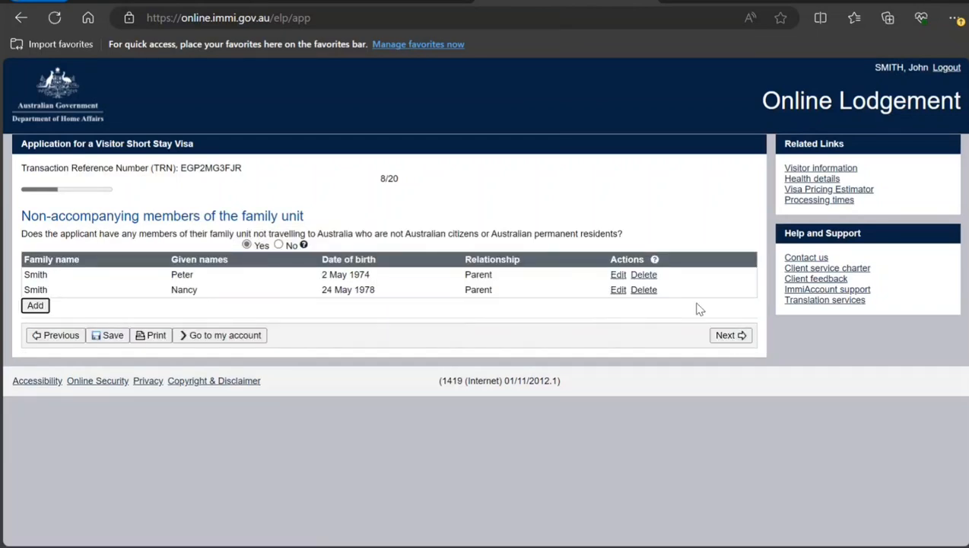
# Continue to the Entry to Australia page and set the planned arrival date to 25 Jul 2024.
pyautogui.click(724, 334)
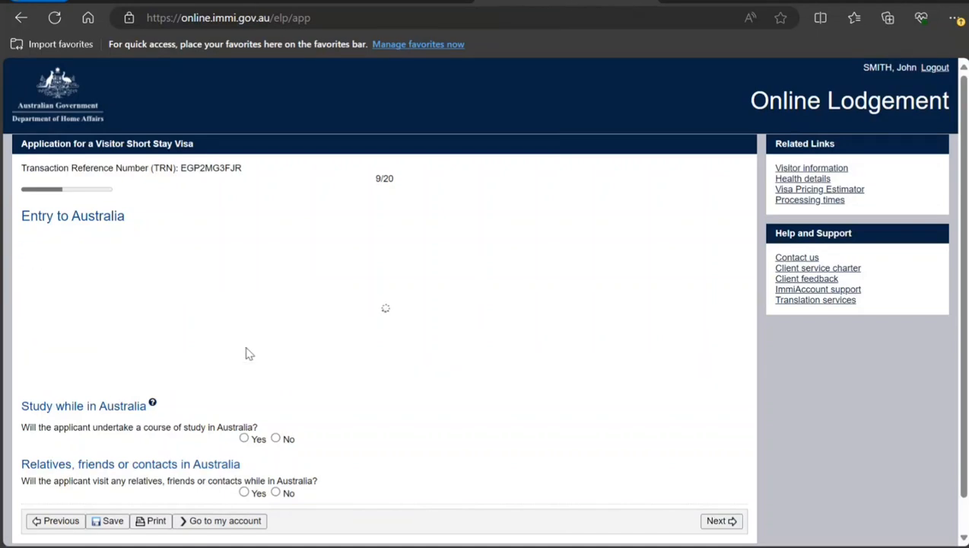
pyautogui.click(361, 340)
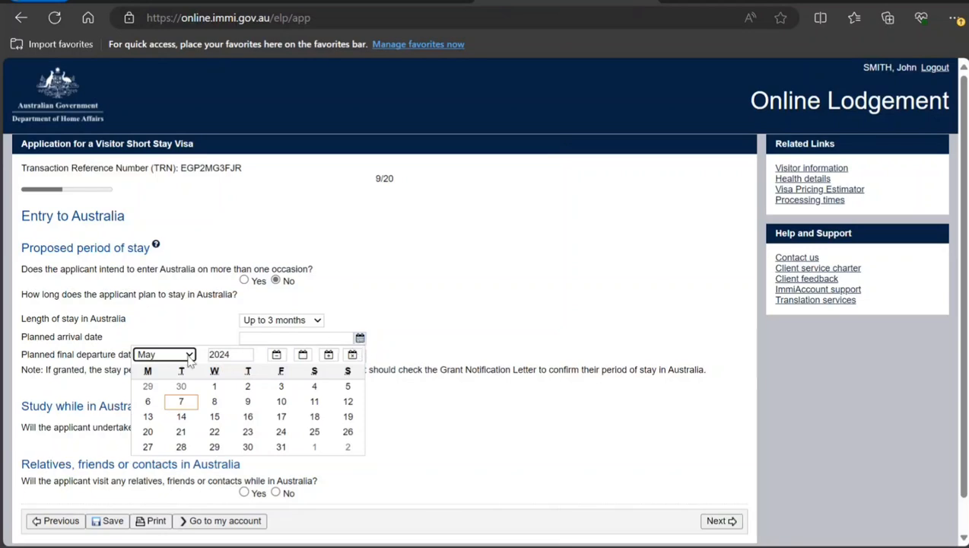
pyautogui.click(174, 439)
pyautogui.click(242, 437)
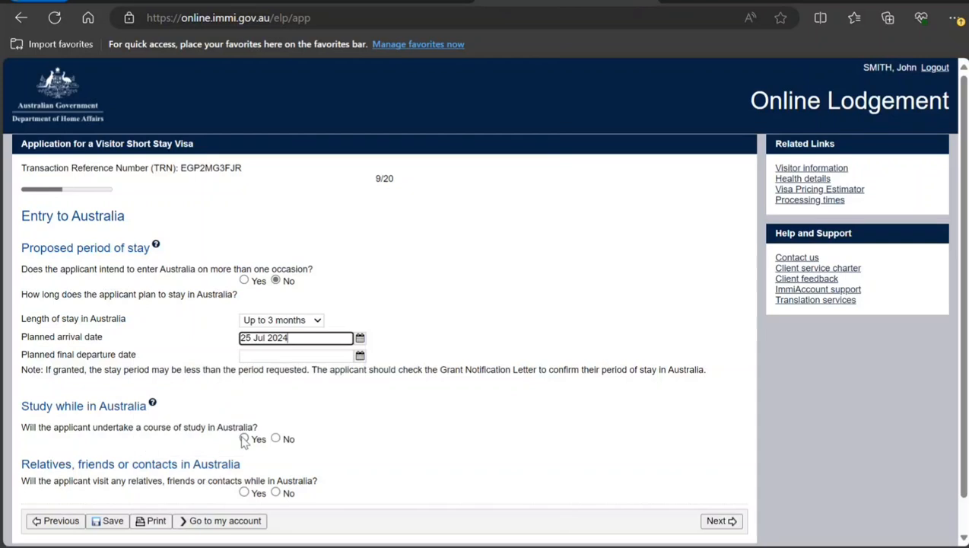
# Set the planned final departure date to 31 Aug 2024 using the calendar.
pyautogui.click(359, 355)
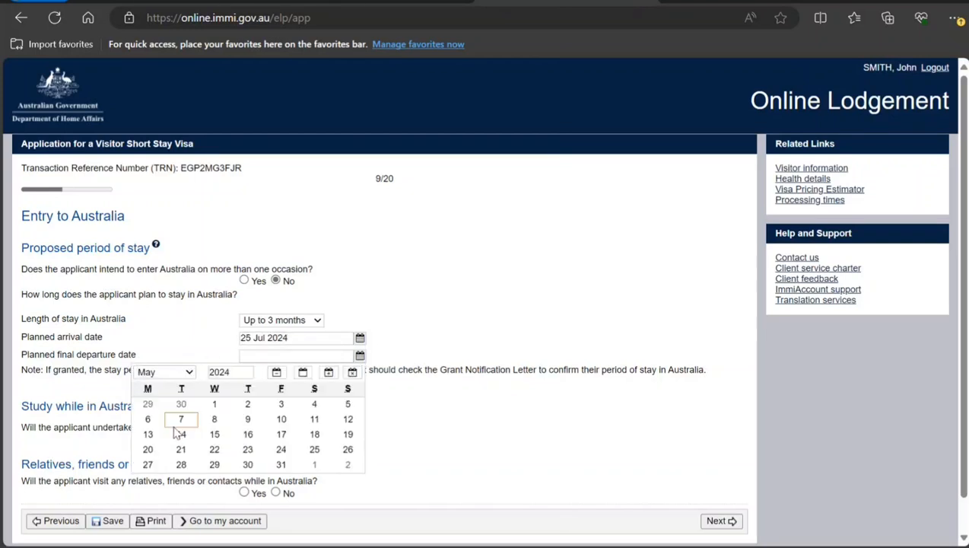
pyautogui.click(165, 461)
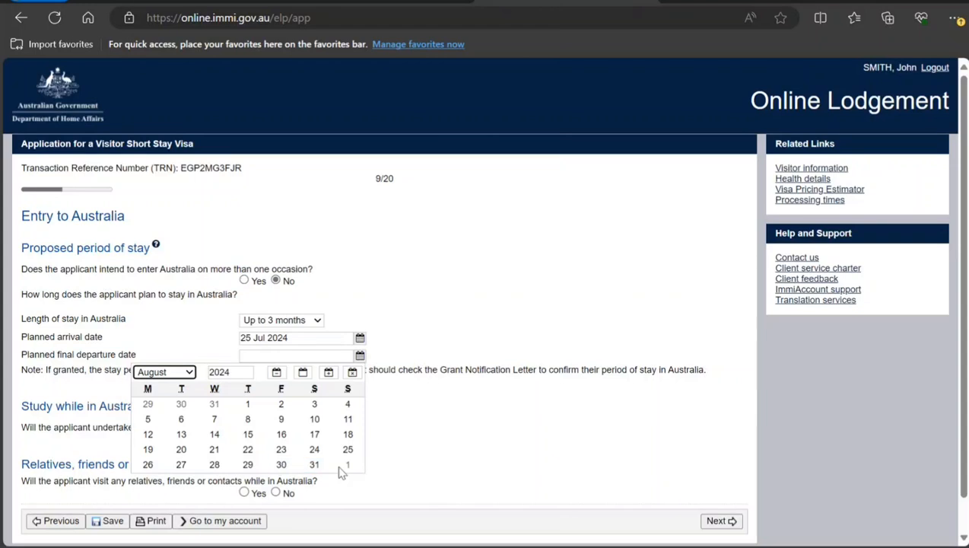
pyautogui.click(314, 464)
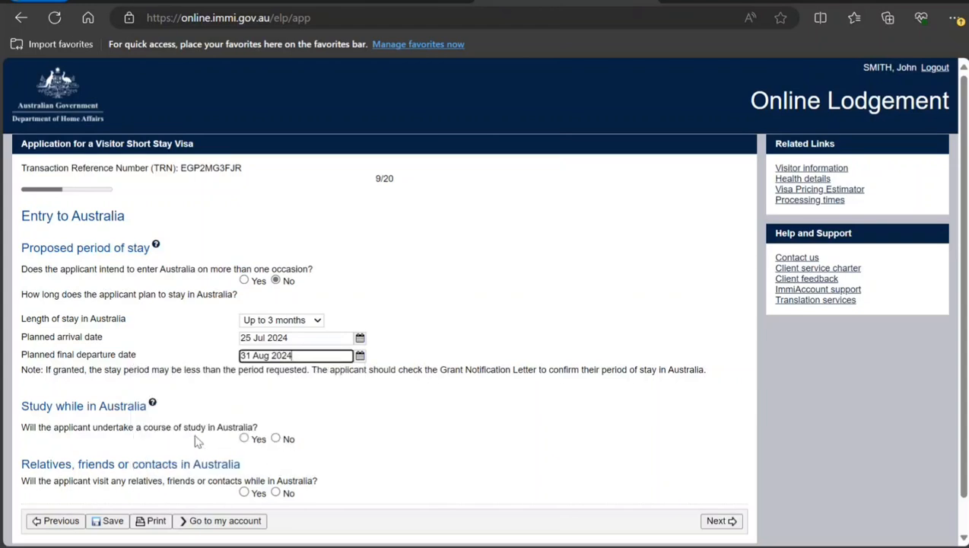
# Answer No to the study and the relatives or contacts in Australia questions, then continue.
pyautogui.click(276, 439)
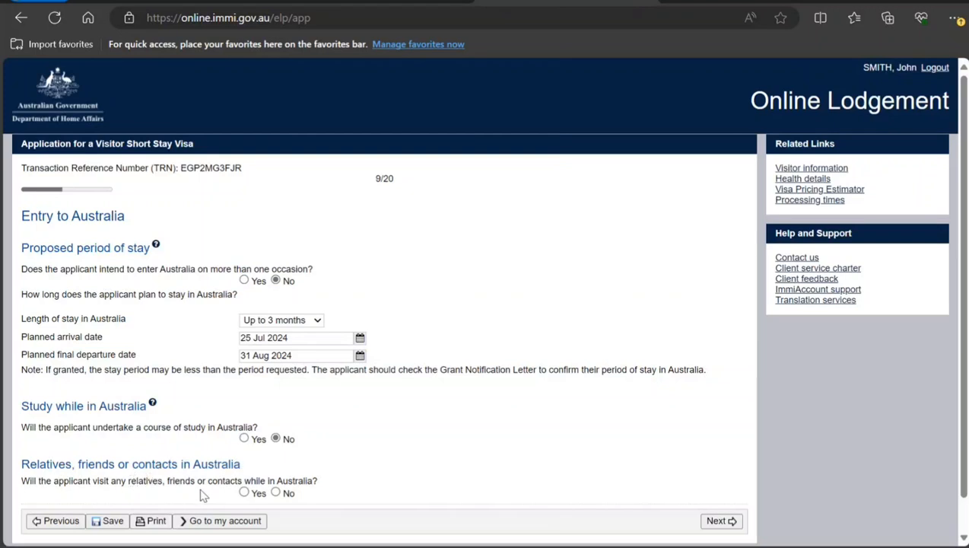
pyautogui.click(277, 493)
pyautogui.click(714, 523)
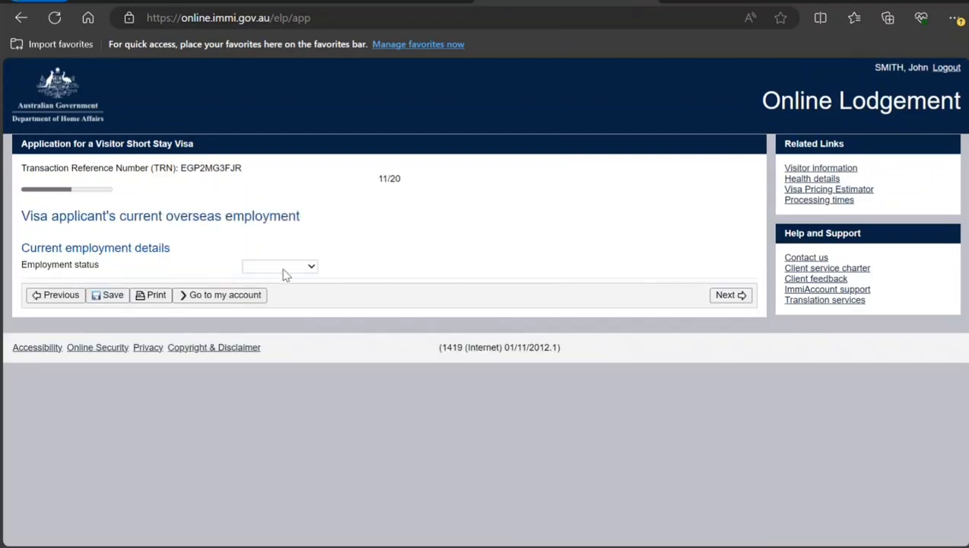
# Set employment status to Self employed, occupation grouping to Managers, and organisation to Smith Hardware.
pyautogui.click(278, 310)
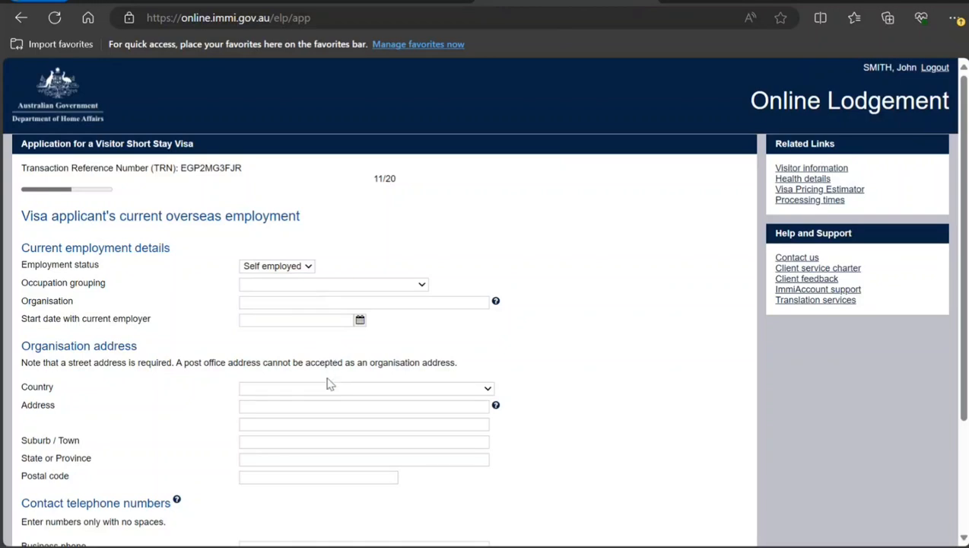
pyautogui.click(318, 304)
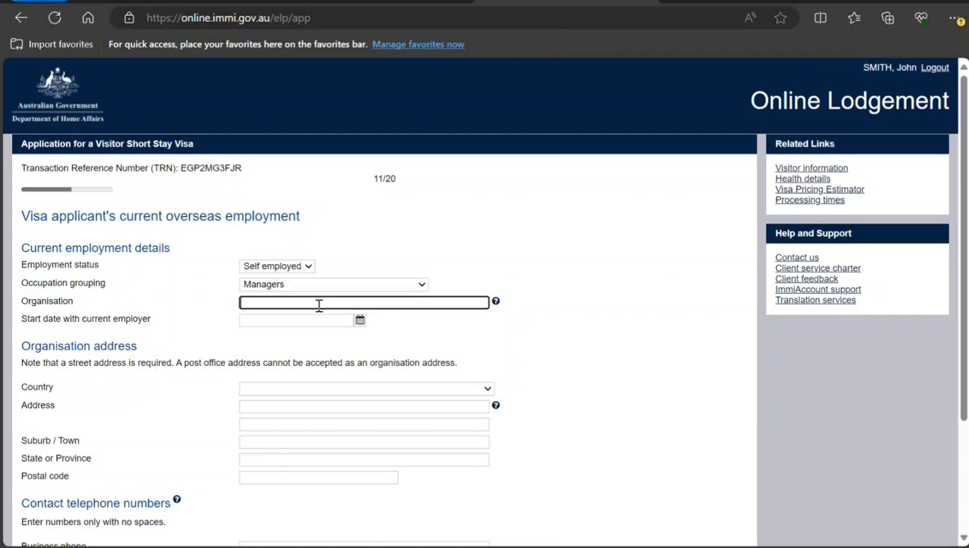
pyautogui.write('Smoy')
pyautogui.write('ith Hard')
pyautogui.write('ware')
# Set the start date with current employer to 01 May 2020 by changing the calendar year.
pyautogui.click(359, 323)
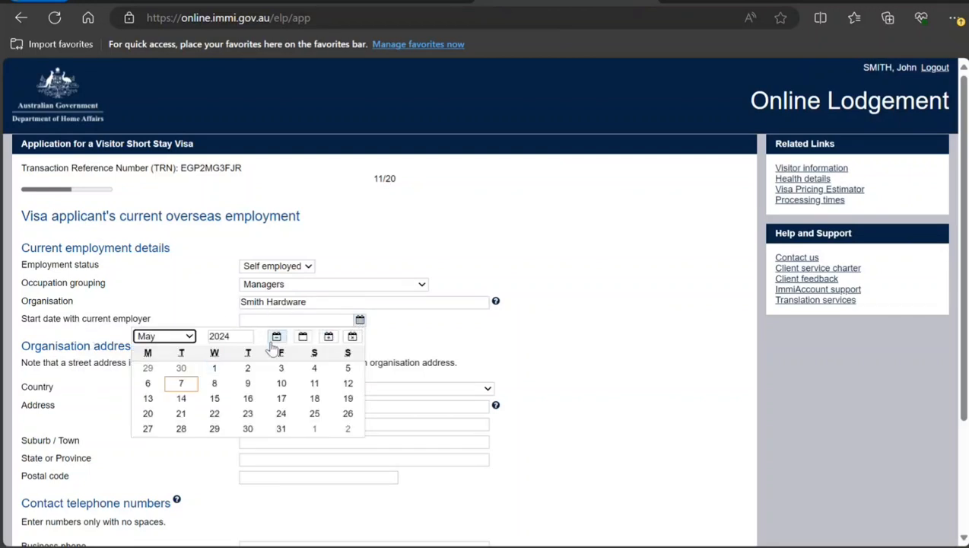
pyautogui.click(230, 336)
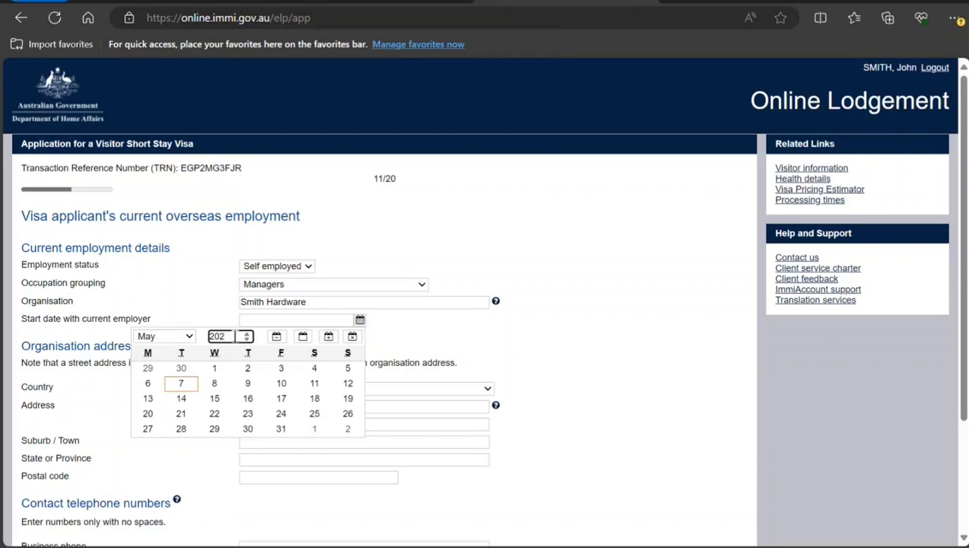
pyautogui.write('0')
pyautogui.click(281, 370)
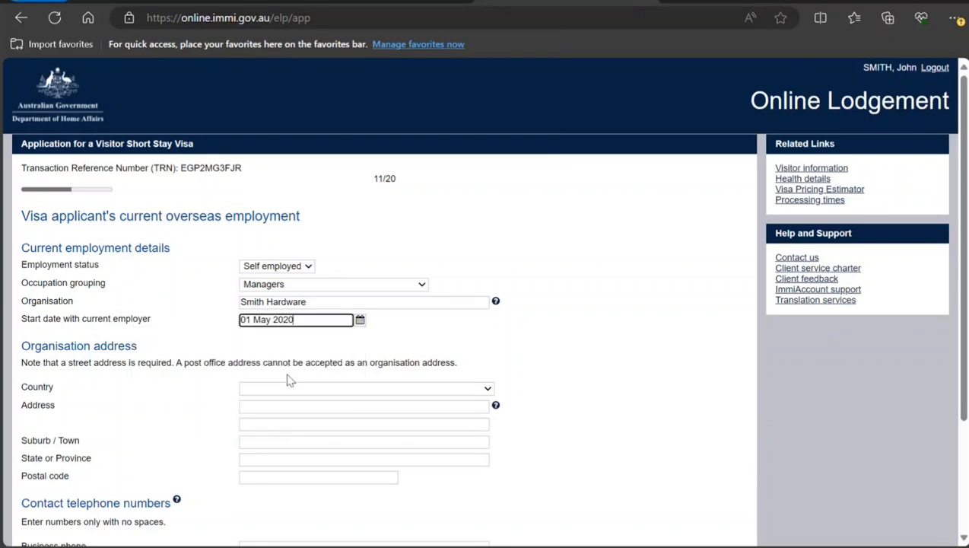
# Set the organisation's country to INDIA and enter its postal code.
pyautogui.click(271, 388)
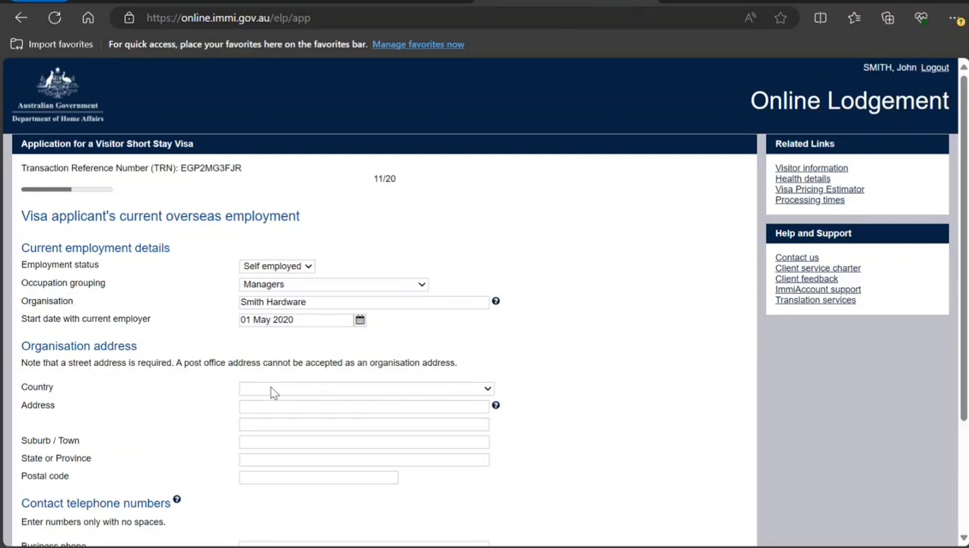
pyautogui.write('in')
pyautogui.click(306, 475)
pyautogui.write('111111')
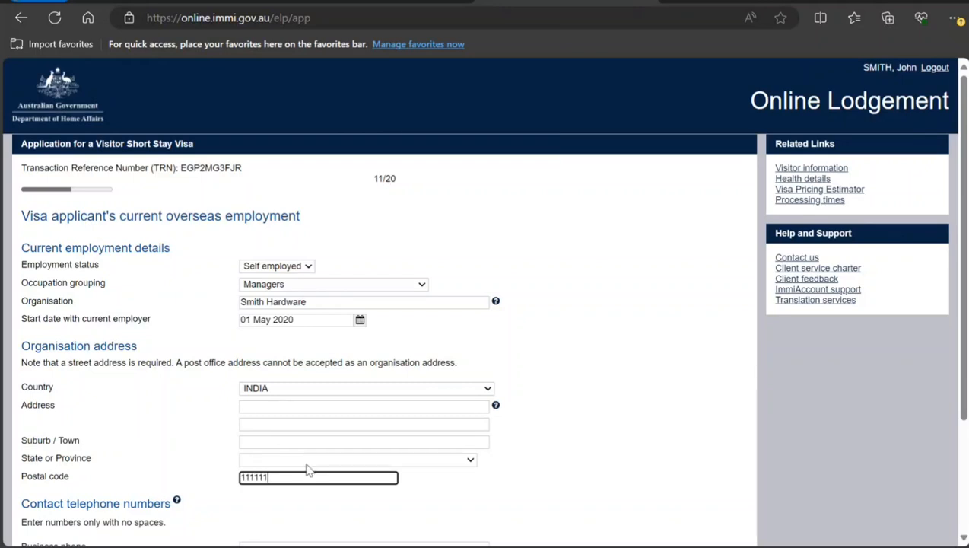
# Set the organisation's state to DELHI and its suburb / town to New Delhi.
pyautogui.click(310, 461)
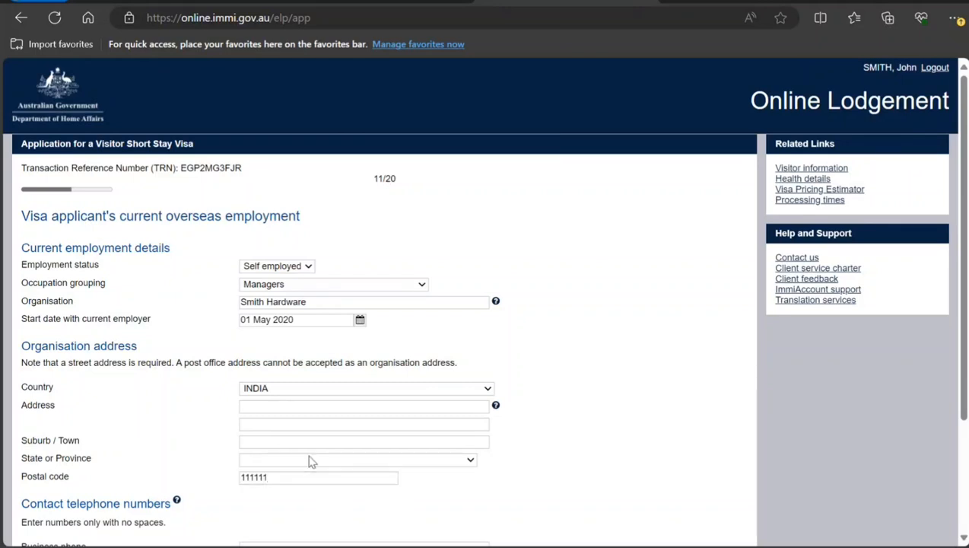
pyautogui.press('d')
pyautogui.press('e')
pyautogui.click(305, 459)
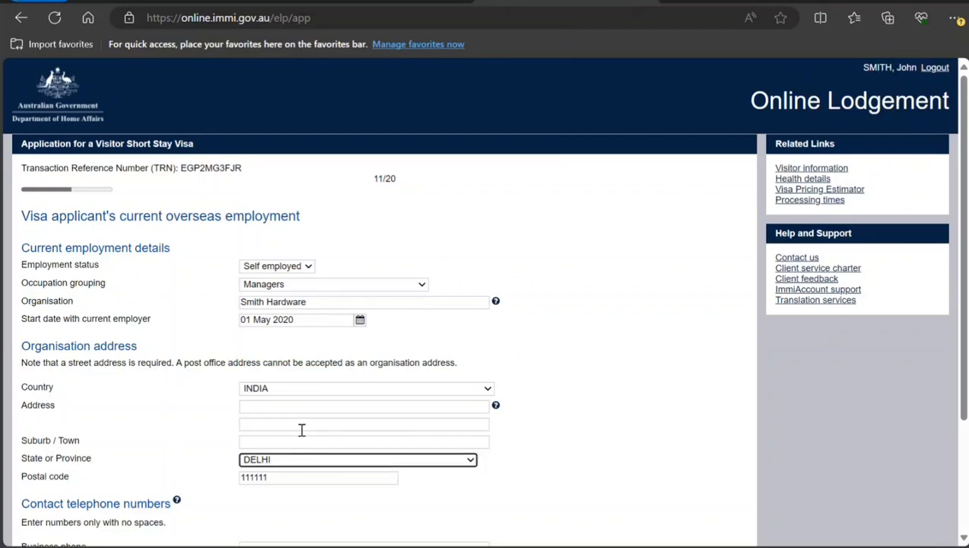
pyautogui.click(303, 440)
pyautogui.write('New De')
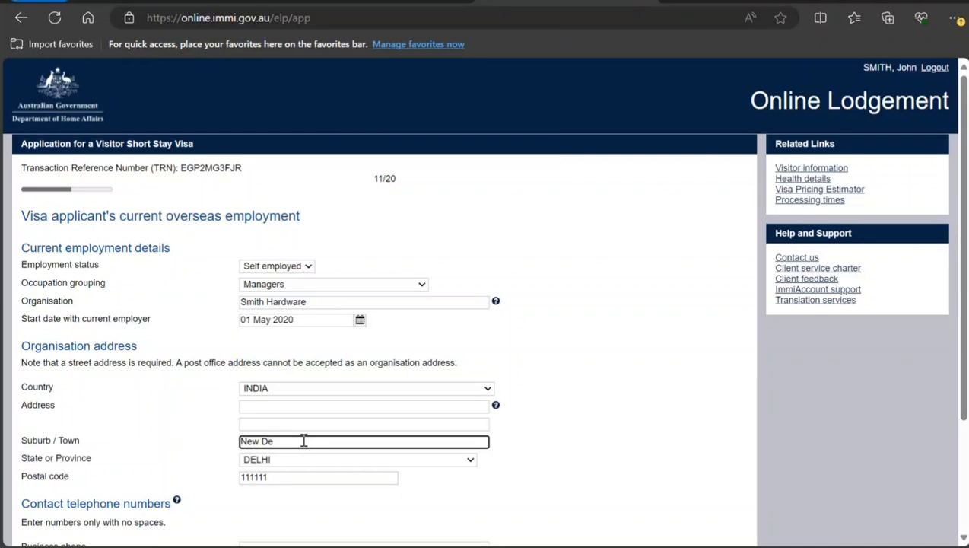
pyautogui.write('lhi')
# Enter the organisation's street address and continue past the contact details to the next page.
pyautogui.click(283, 405)
pyautogui.write('89')
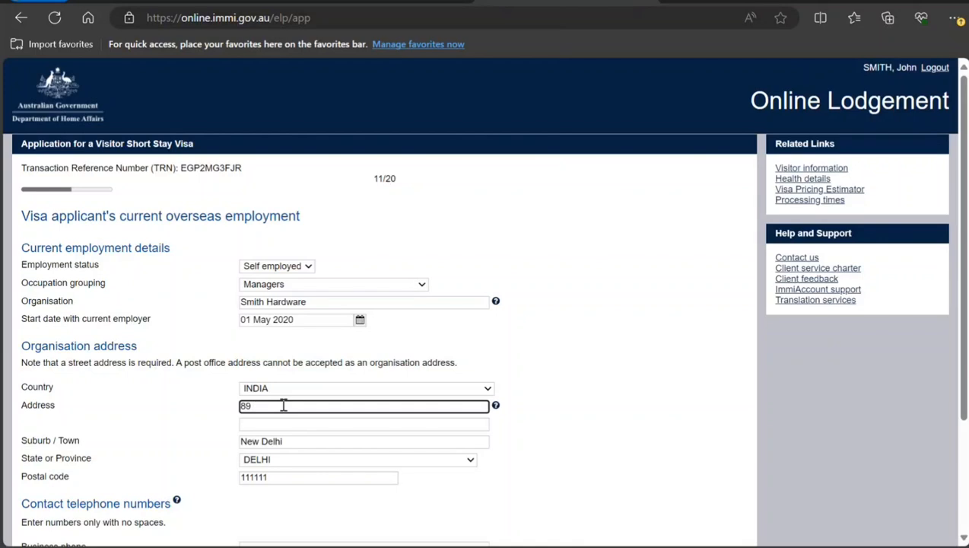
pyautogui.write(' ghgy ST')
pyautogui.scroll(-2, 283, 406)
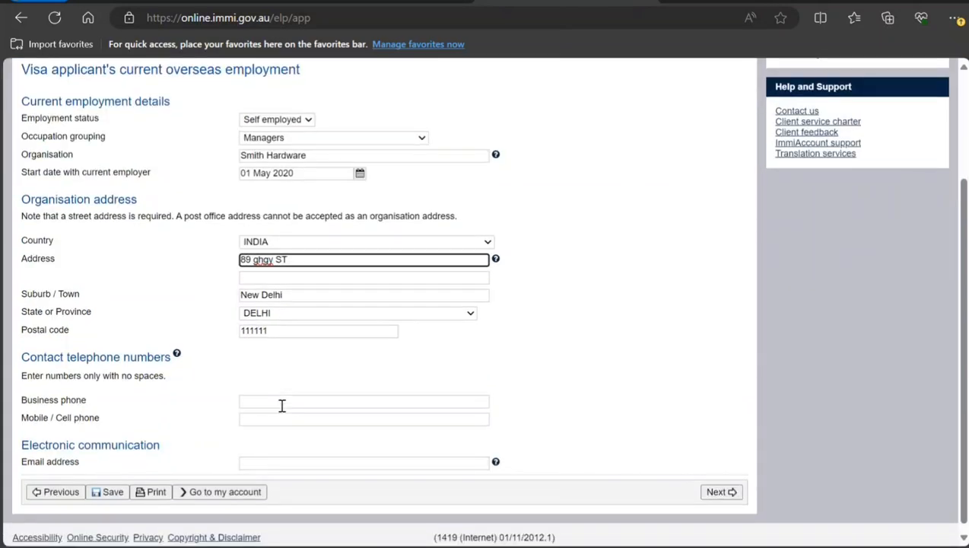
pyautogui.click(281, 403)
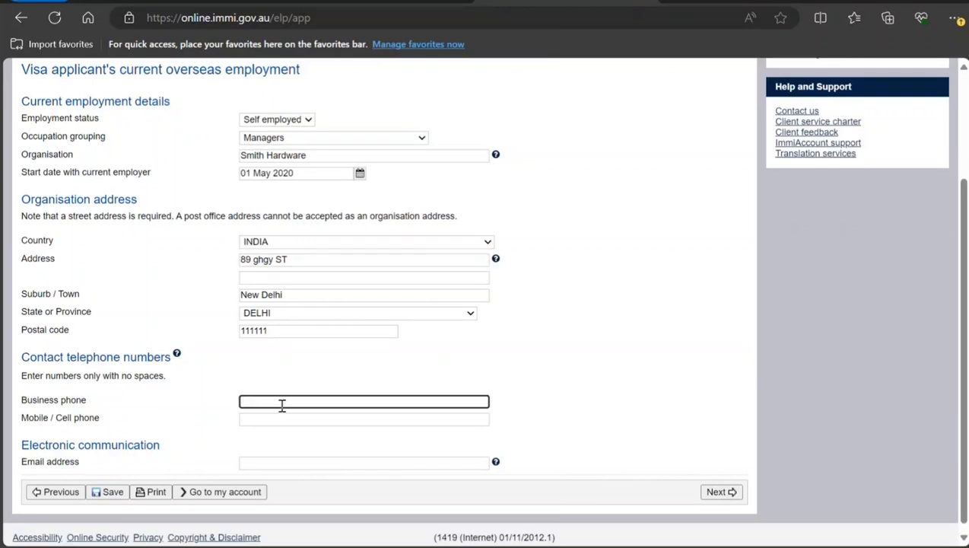
pyautogui.click(713, 493)
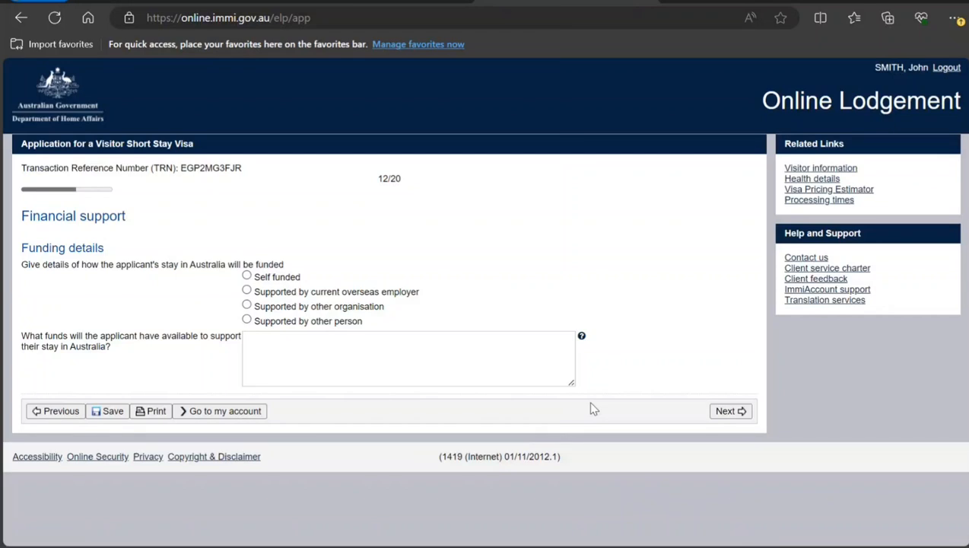
# Mark the stay as Self funded with 50000 AUD available for support, then continue.
pyautogui.click(246, 277)
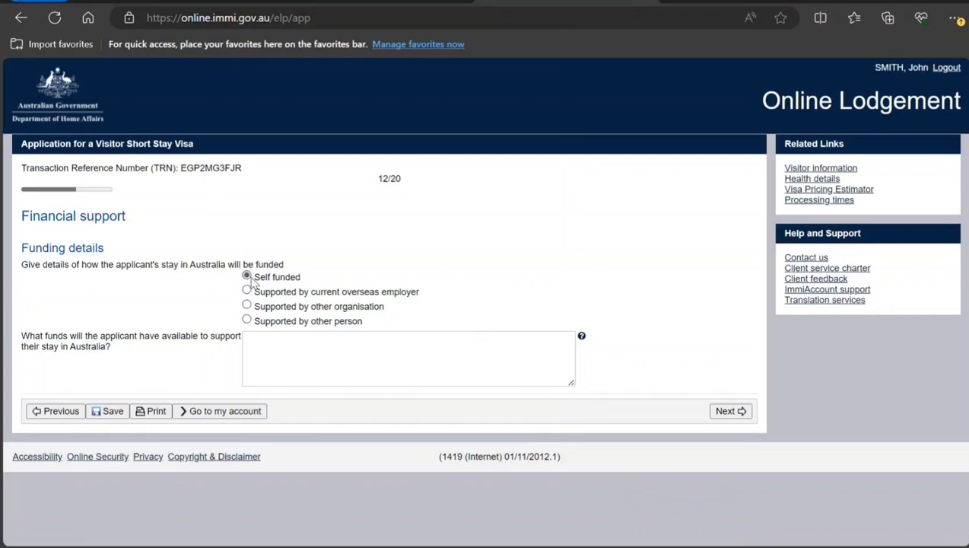
pyautogui.click(309, 363)
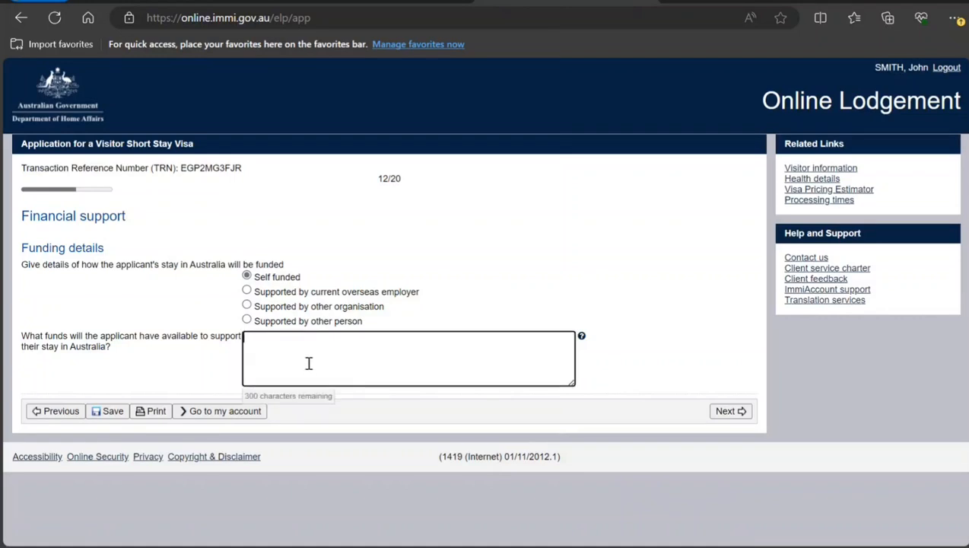
pyautogui.write('50000 AUD')
pyautogui.click(732, 413)
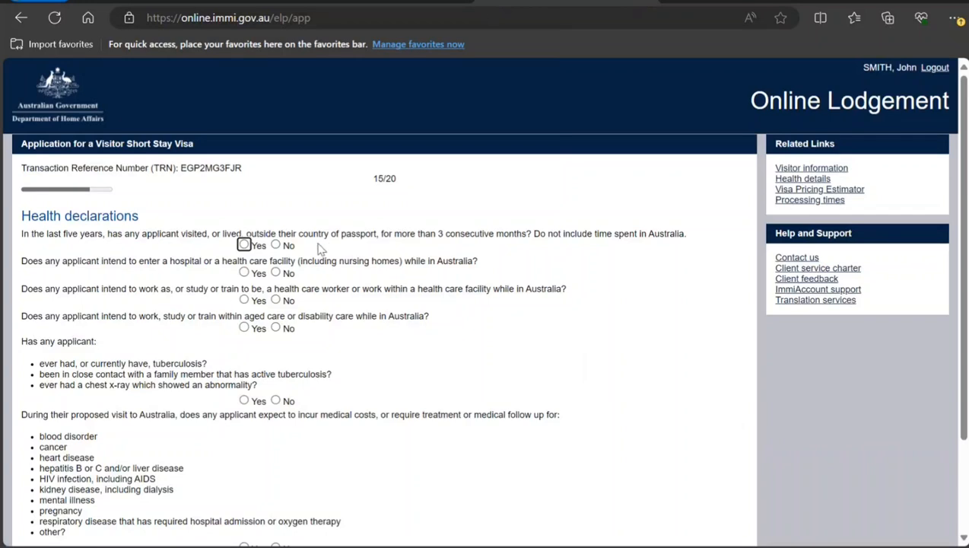
# Answer No to every health declaration question and continue to the next page.
pyautogui.click(273, 250)
pyautogui.click(276, 273)
pyautogui.click(276, 301)
pyautogui.click(276, 329)
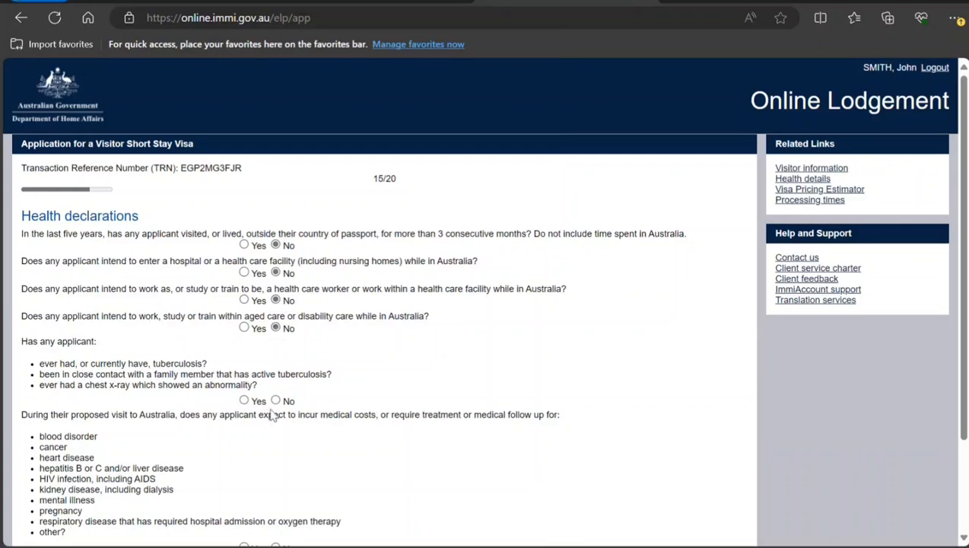
pyautogui.click(275, 400)
pyautogui.scroll(-1, 201, 413)
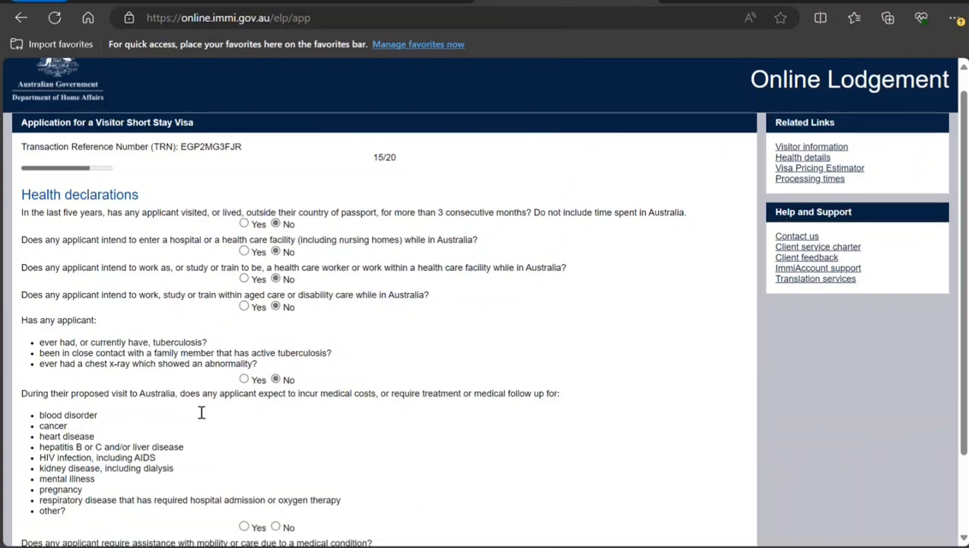
pyautogui.scroll(-2, 201, 412)
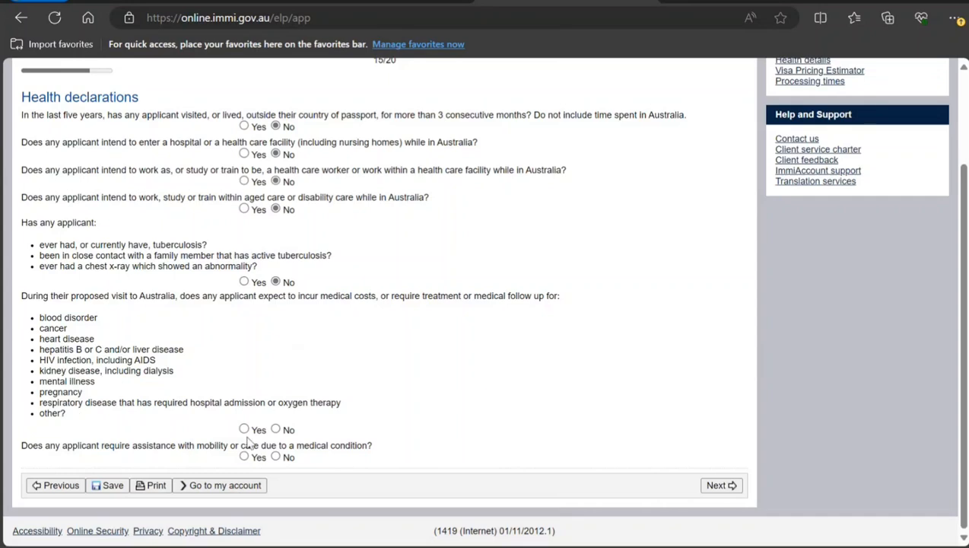
pyautogui.click(275, 429)
pyautogui.click(276, 456)
pyautogui.click(727, 485)
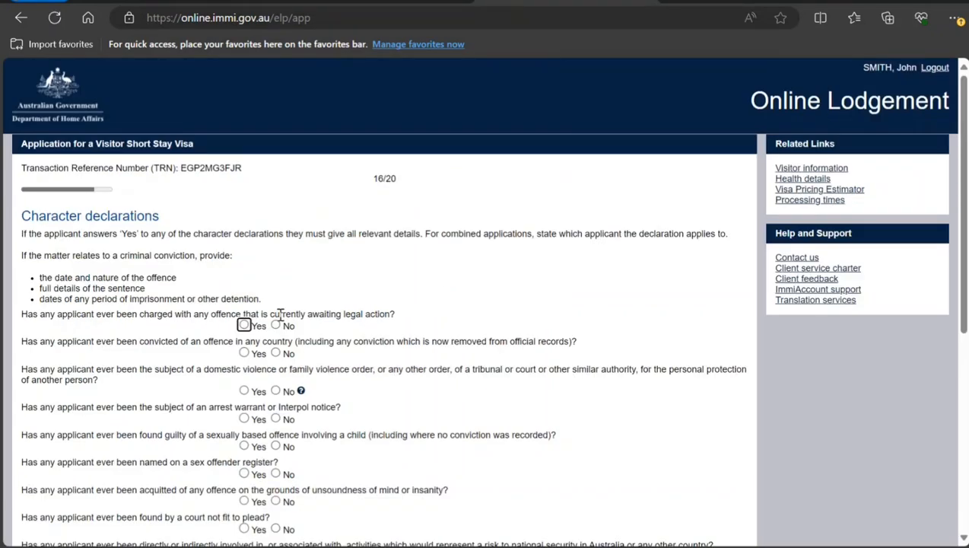
# Answer No to the first nine character declaration questions.
pyautogui.click(275, 326)
pyautogui.click(275, 353)
pyautogui.click(276, 391)
pyautogui.scroll(-2, 275, 391)
pyautogui.click(275, 273)
pyautogui.click(275, 300)
pyautogui.click(275, 327)
pyautogui.click(275, 354)
pyautogui.click(276, 382)
pyautogui.click(275, 409)
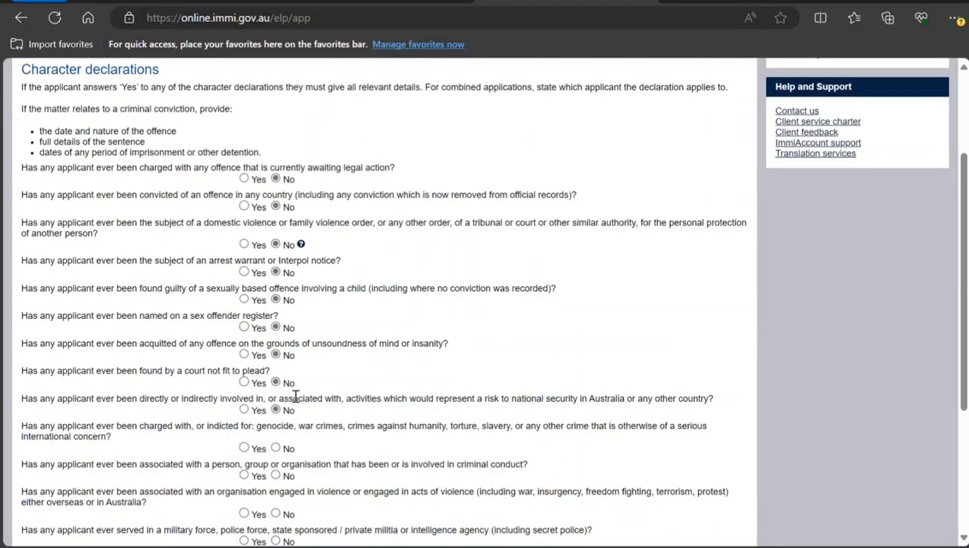
# Answer No to the remaining character declaration questions and continue.
pyautogui.scroll(-1, 299, 396)
pyautogui.scroll(-1, 299, 396)
pyautogui.click(275, 301)
pyautogui.click(275, 329)
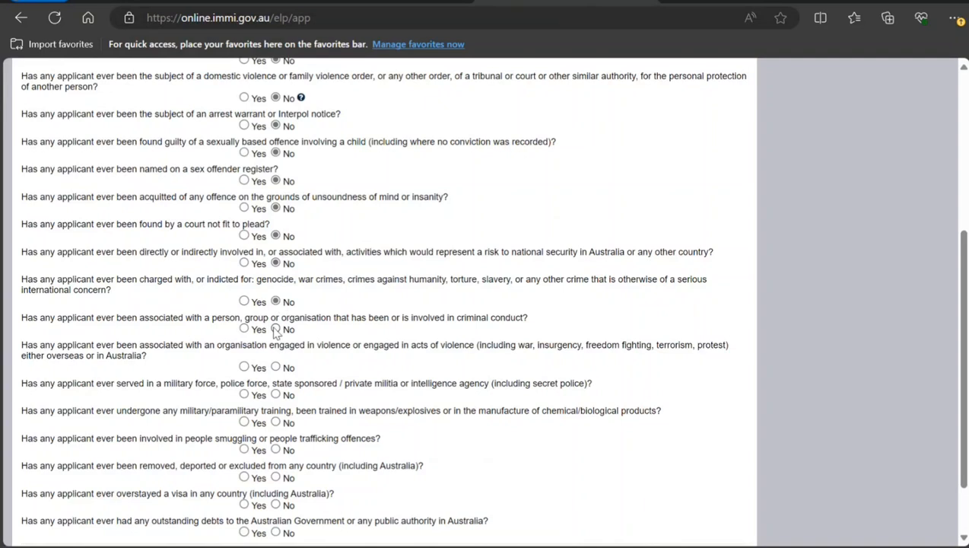
pyautogui.click(275, 367)
pyautogui.click(275, 394)
pyautogui.click(276, 421)
pyautogui.click(276, 449)
pyautogui.scroll(-1, 287, 435)
pyautogui.click(275, 401)
pyautogui.click(275, 429)
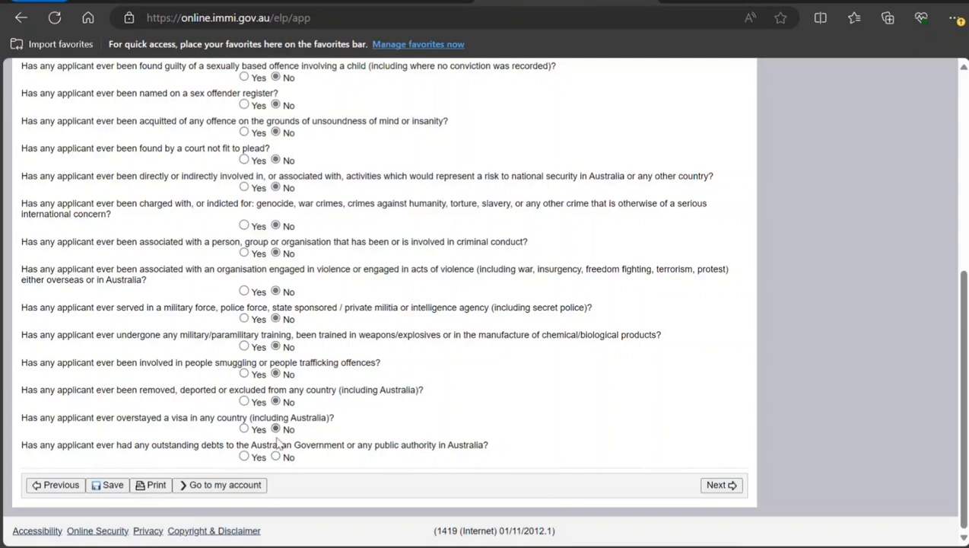
pyautogui.click(275, 456)
pyautogui.click(706, 487)
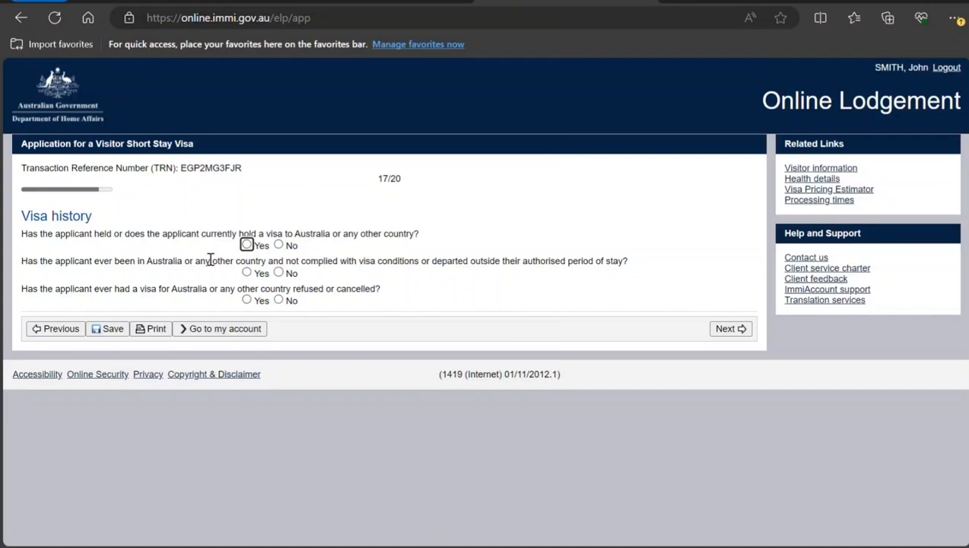
# Answer No to all three visa history questions and continue.
pyautogui.click(278, 245)
pyautogui.click(278, 274)
pyautogui.click(278, 301)
pyautogui.click(730, 329)
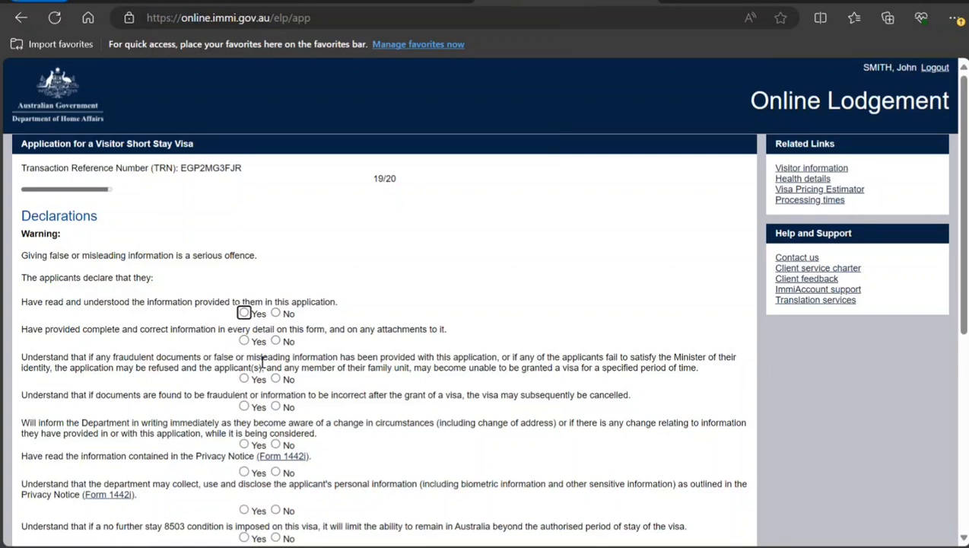
# Answer Yes to the first ten applicant declarations.
pyautogui.click(245, 313)
pyautogui.click(244, 341)
pyautogui.click(245, 378)
pyautogui.click(244, 406)
pyautogui.scroll(-2, 247, 408)
pyautogui.click(244, 297)
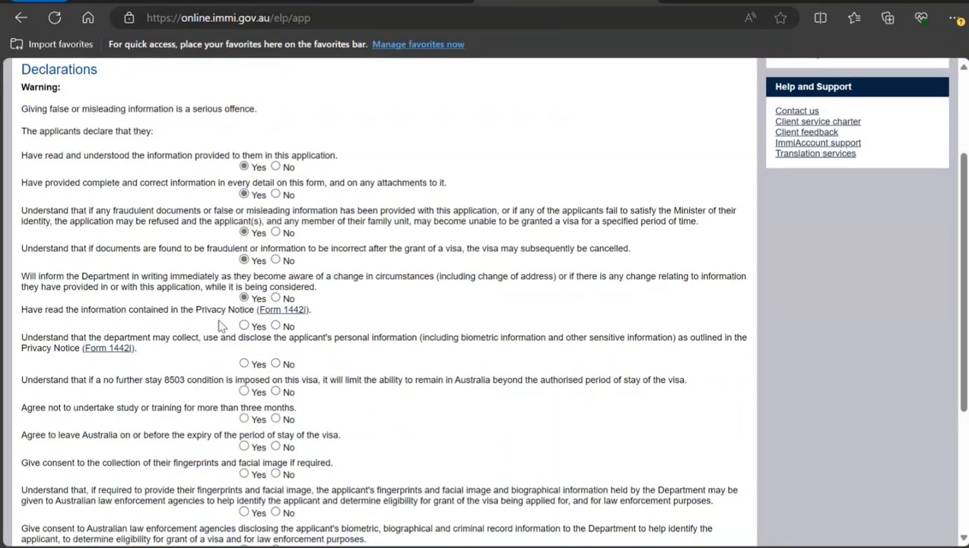
pyautogui.click(244, 326)
pyautogui.click(244, 365)
pyautogui.click(245, 392)
pyautogui.click(245, 420)
pyautogui.click(244, 448)
# Answer Yes to the remaining applicant declarations.
pyautogui.scroll(-3, 244, 447)
pyautogui.click(244, 327)
pyautogui.click(245, 366)
pyautogui.click(244, 403)
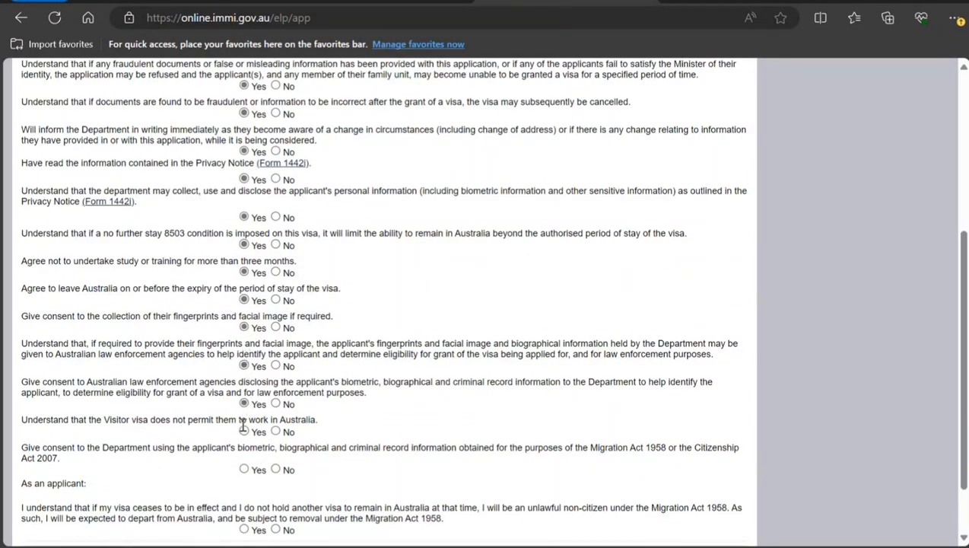
pyautogui.click(243, 431)
pyautogui.scroll(-1, 246, 408)
pyautogui.click(244, 396)
pyautogui.click(244, 457)
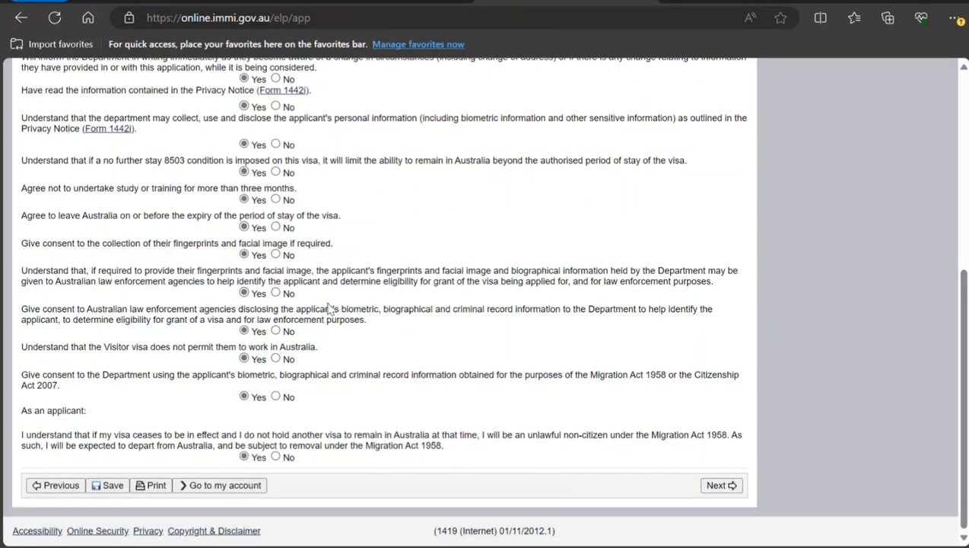
pyautogui.scroll(5, 328, 306)
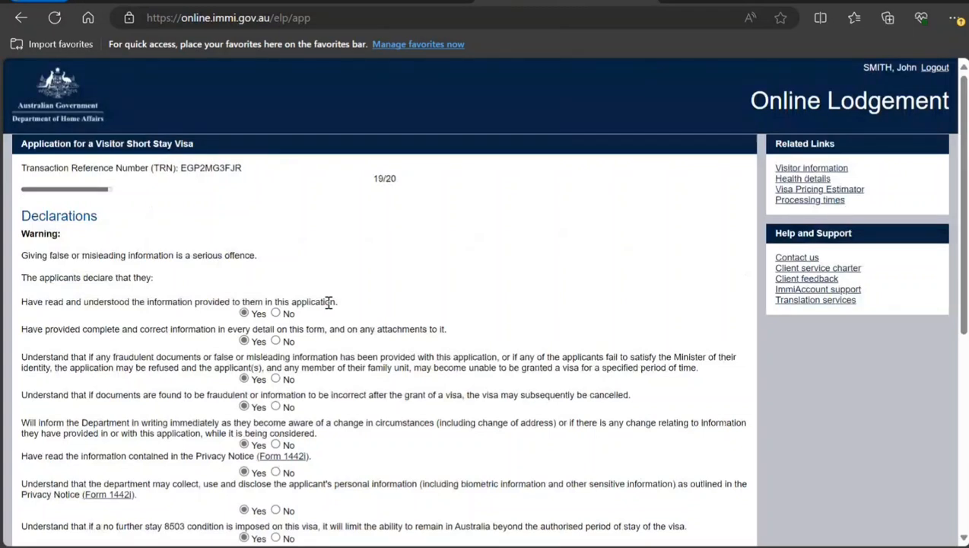